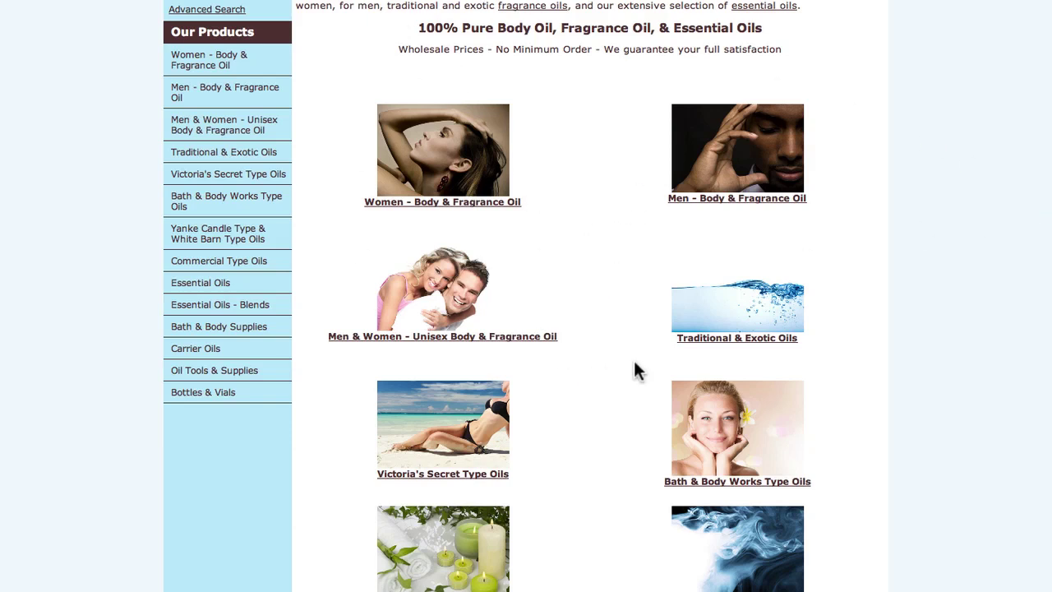
# Browse the Essential Oils list and open the Peppermint - 100% Pure Essential Oil product page.
pyautogui.scroll(-5, 790, 331)
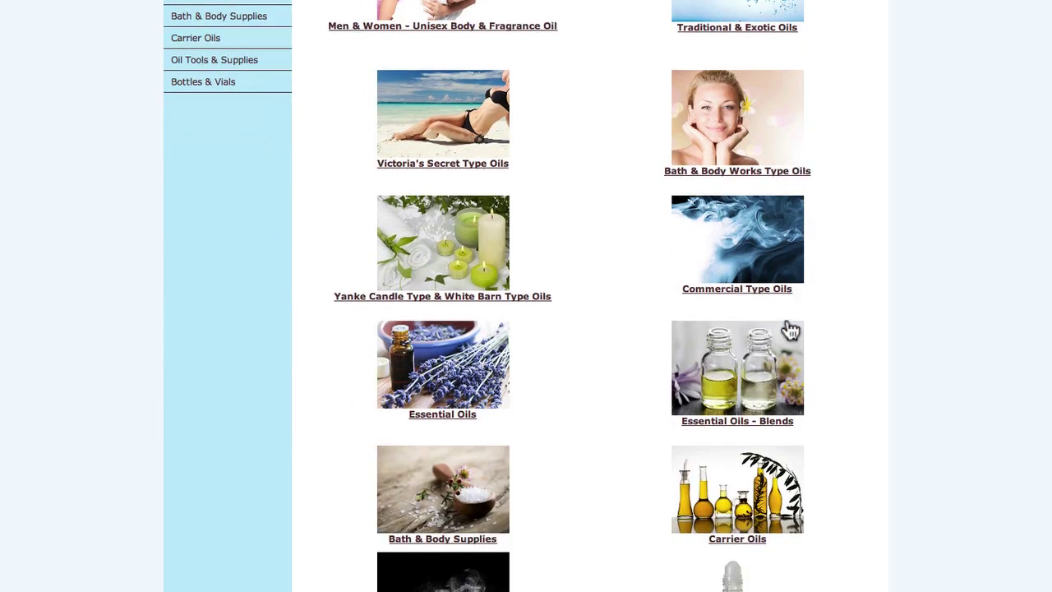
pyautogui.scroll(5, 790, 332)
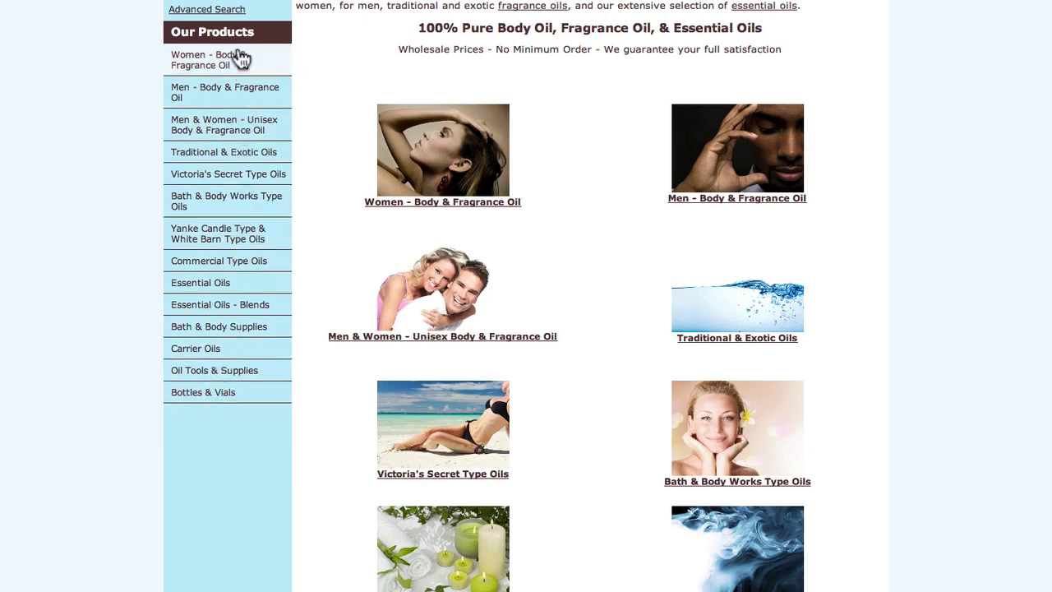
pyautogui.click(189, 281)
pyautogui.scroll(-15, 561, 312)
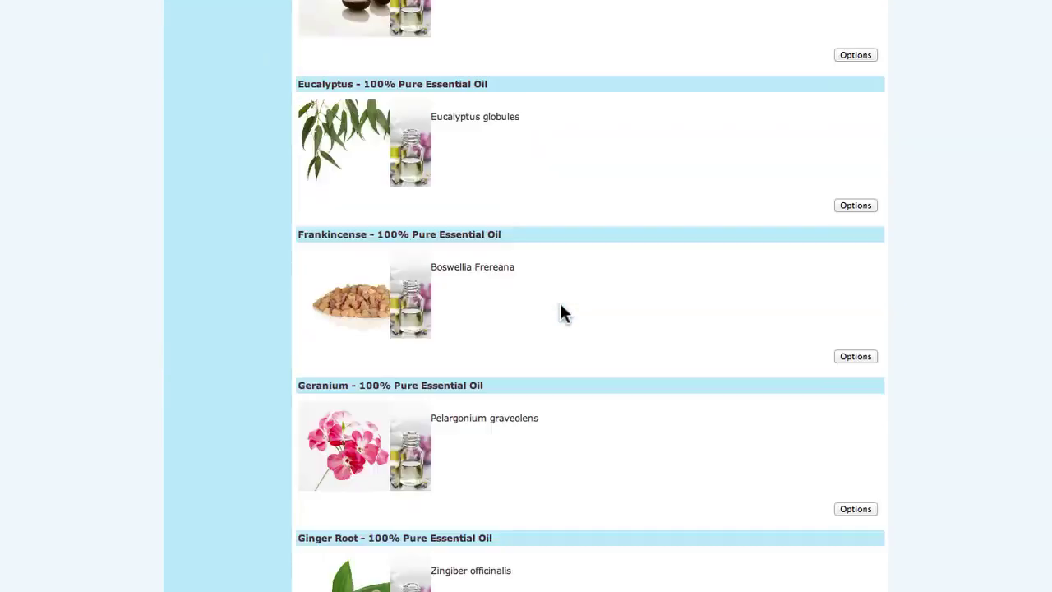
pyautogui.scroll(-17, 562, 312)
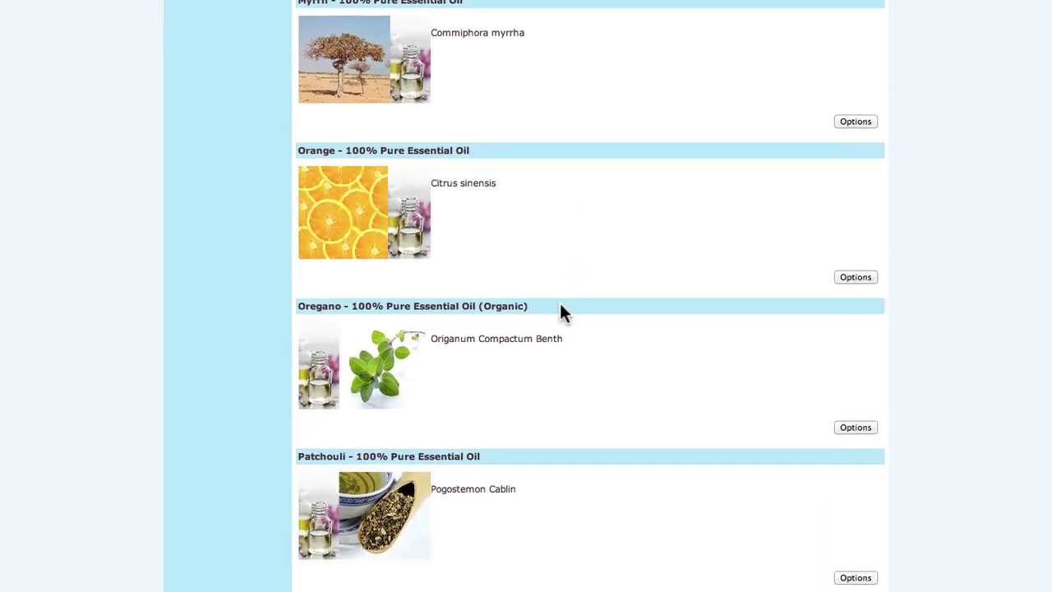
pyautogui.scroll(-4, 560, 310)
pyautogui.click(388, 539)
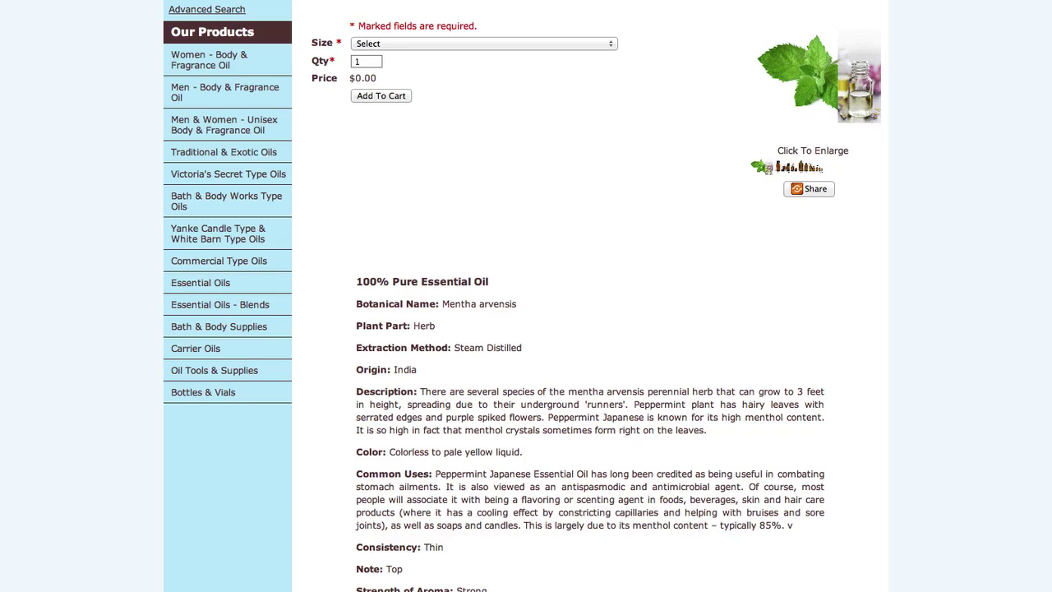
pyautogui.press('super+Left')
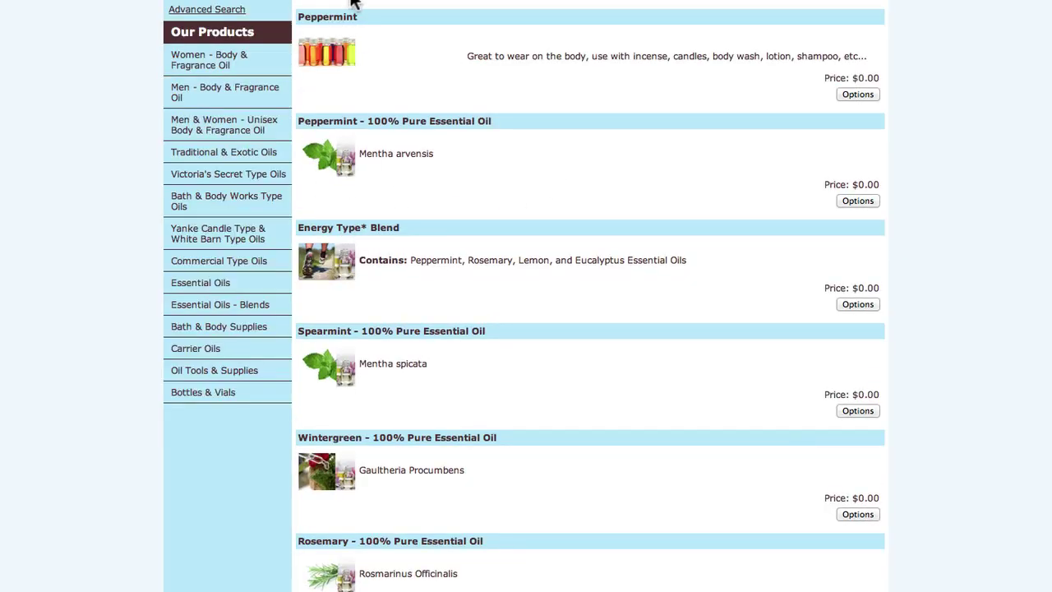
pyautogui.click(349, 124)
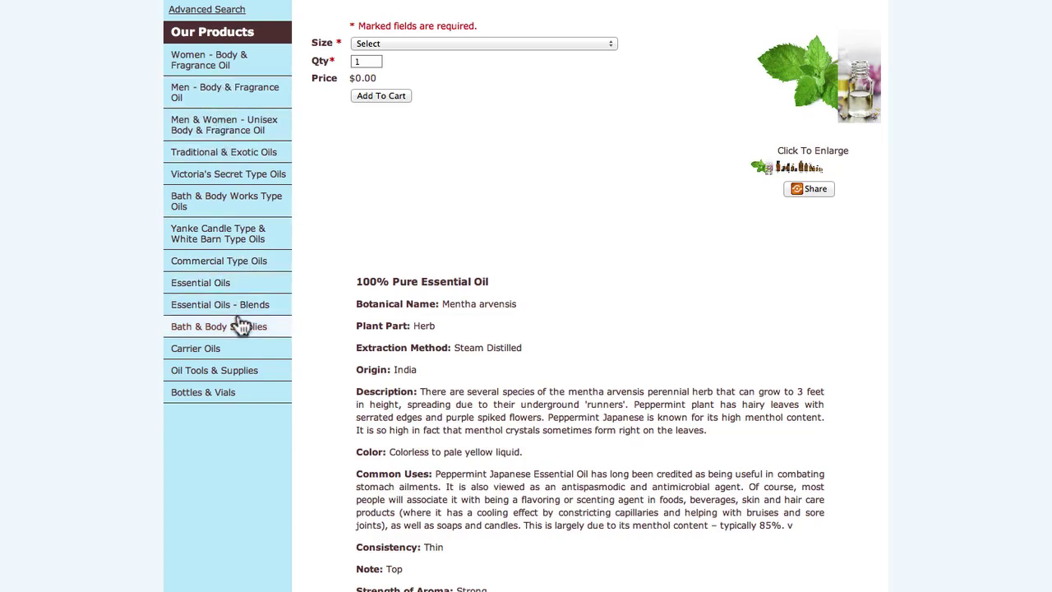
# Glance through the Women listing, then return to Essential Oils scrolled down to Peppermint.
pyautogui.click(216, 68)
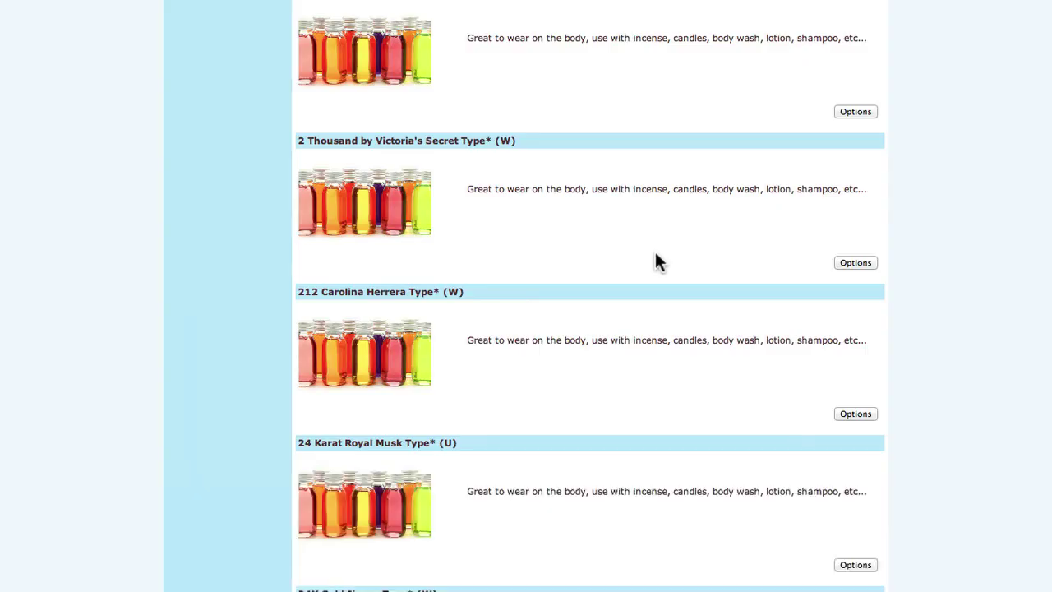
pyautogui.scroll(-20, 655, 251)
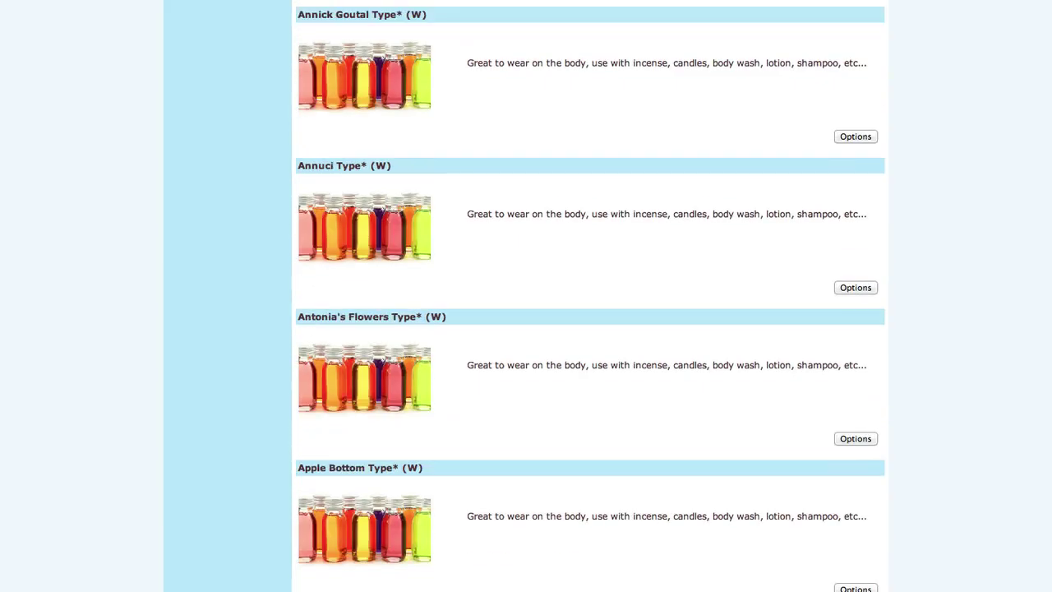
pyautogui.scroll(-20, 590, 296)
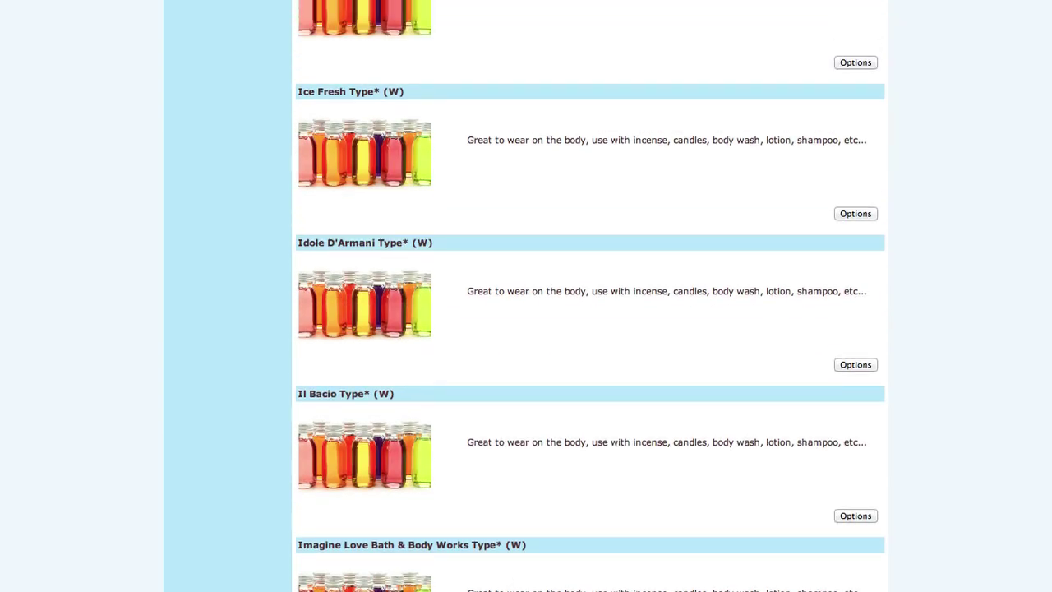
pyautogui.scroll(20, 738, 6)
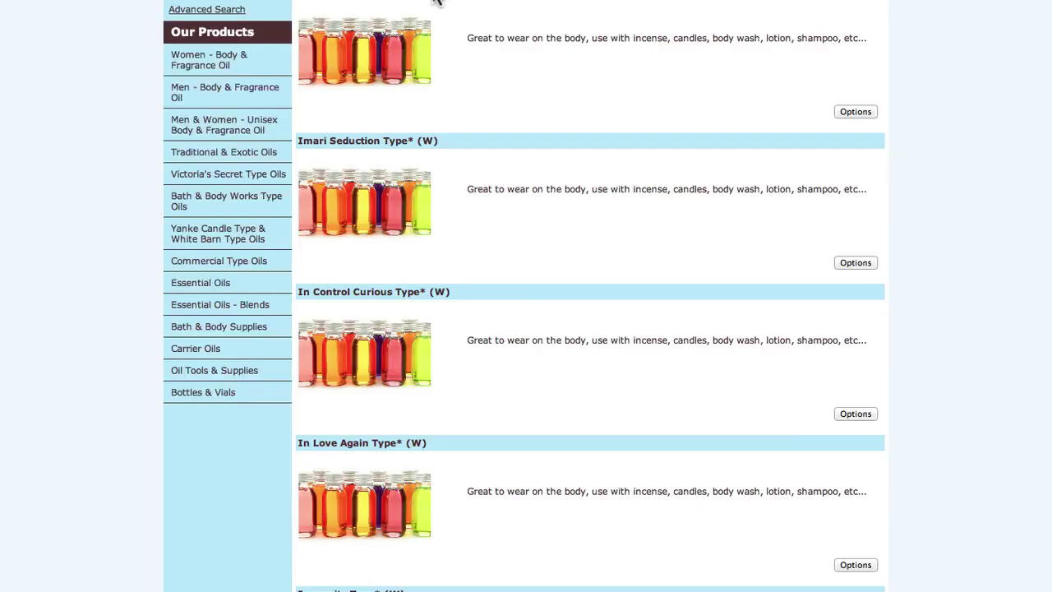
pyautogui.click(205, 286)
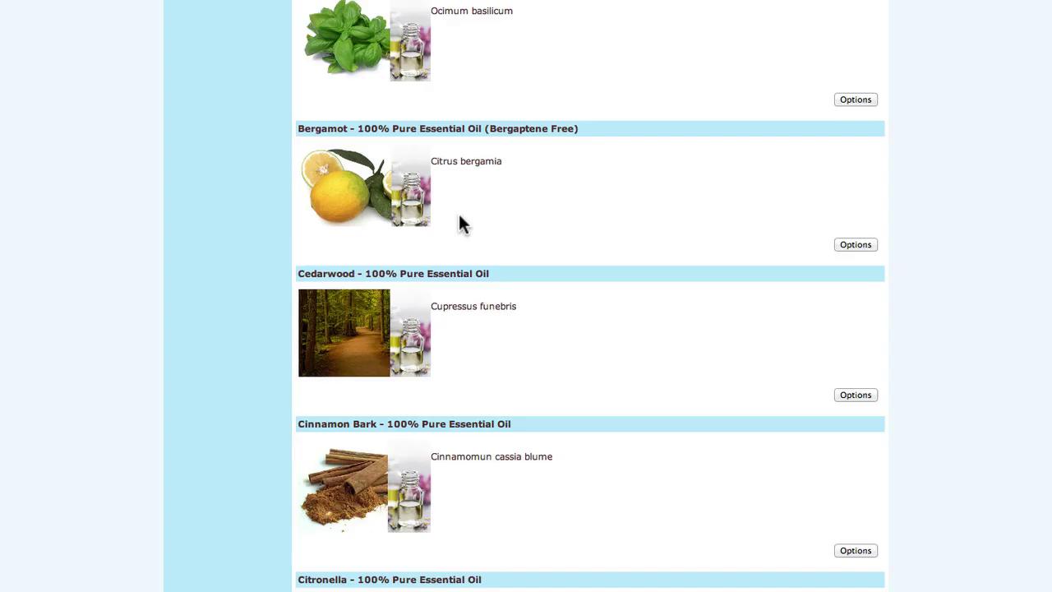
pyautogui.scroll(-20, 426, 335)
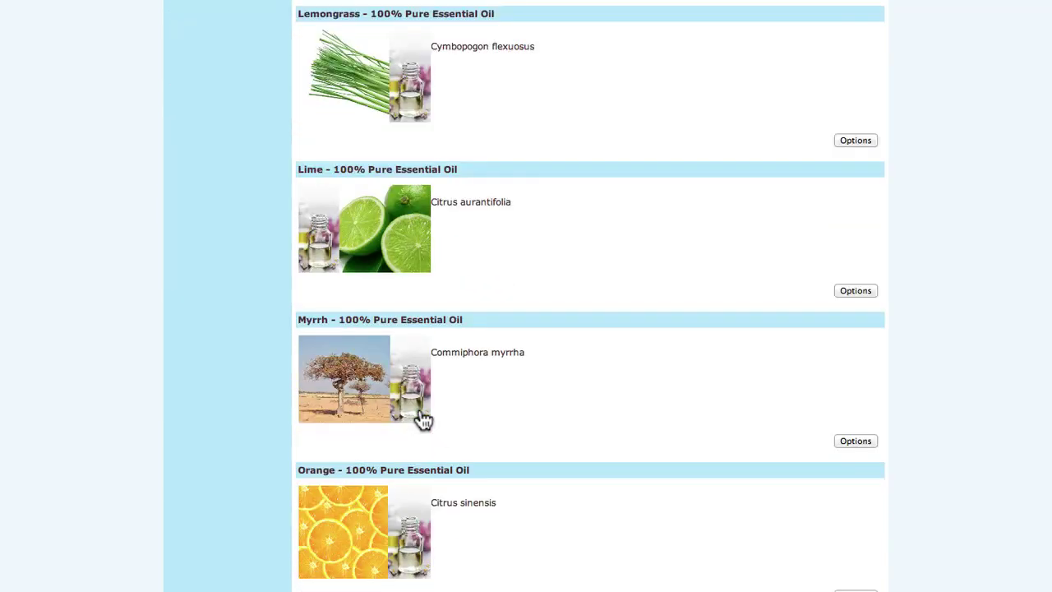
pyautogui.scroll(-4, 424, 423)
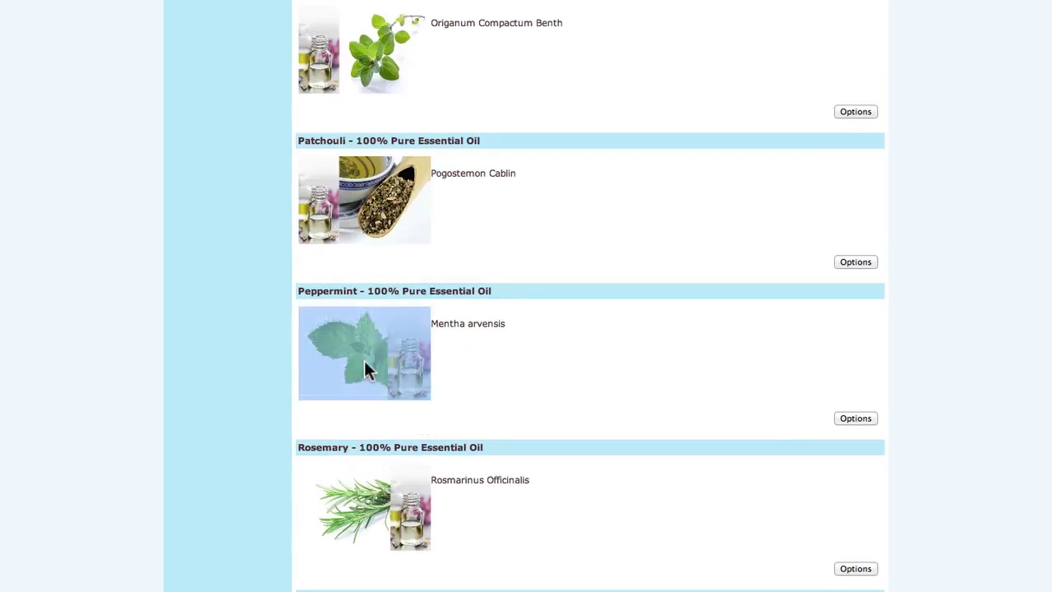
# Add Peppermint in 15 ml Glass w/ Euro Dropper, quantity 3, to the cart for $14.97.
pyautogui.click(367, 366)
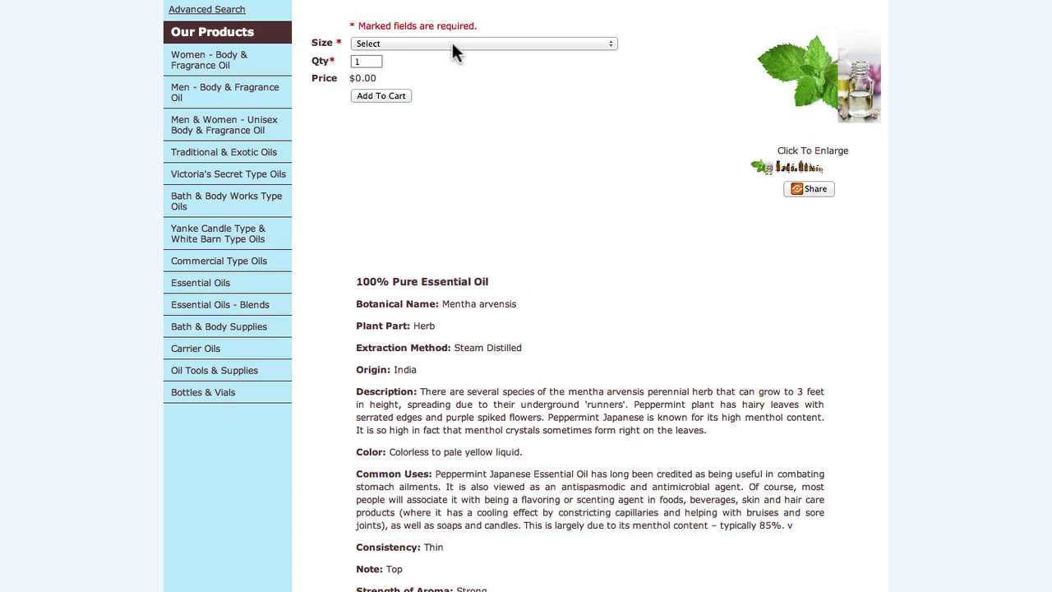
pyautogui.click(455, 44)
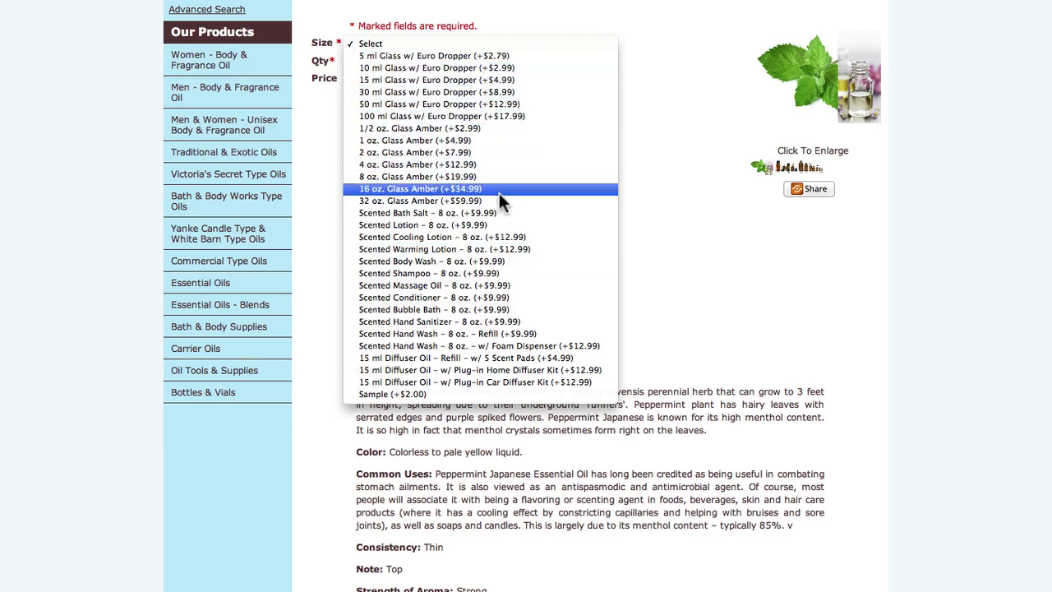
pyautogui.click(461, 79)
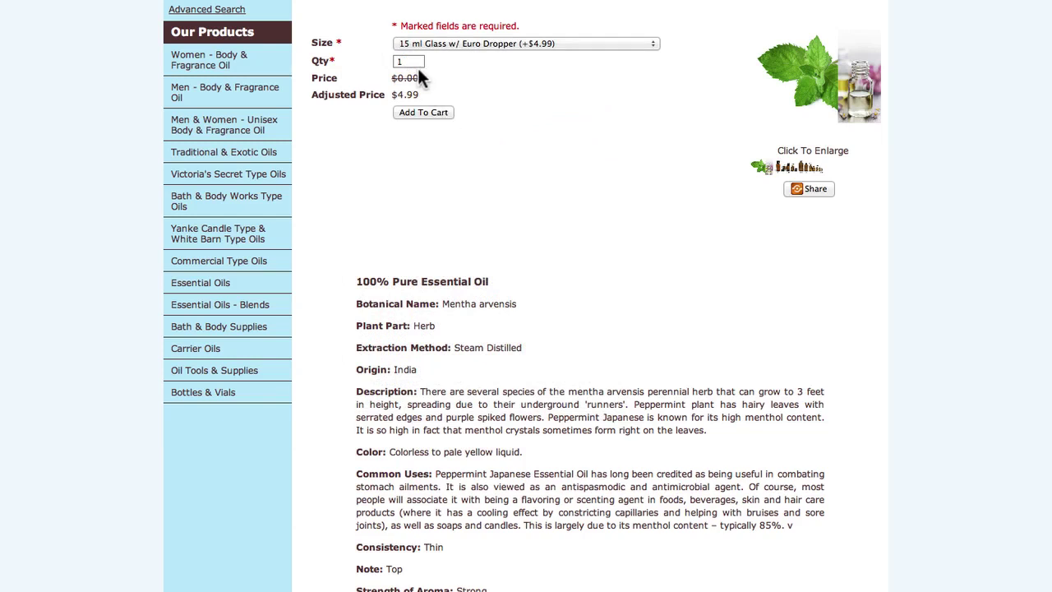
pyautogui.moveTo(419, 61); pyautogui.dragTo(384, 62)
pyautogui.write('3')
pyautogui.click(410, 115)
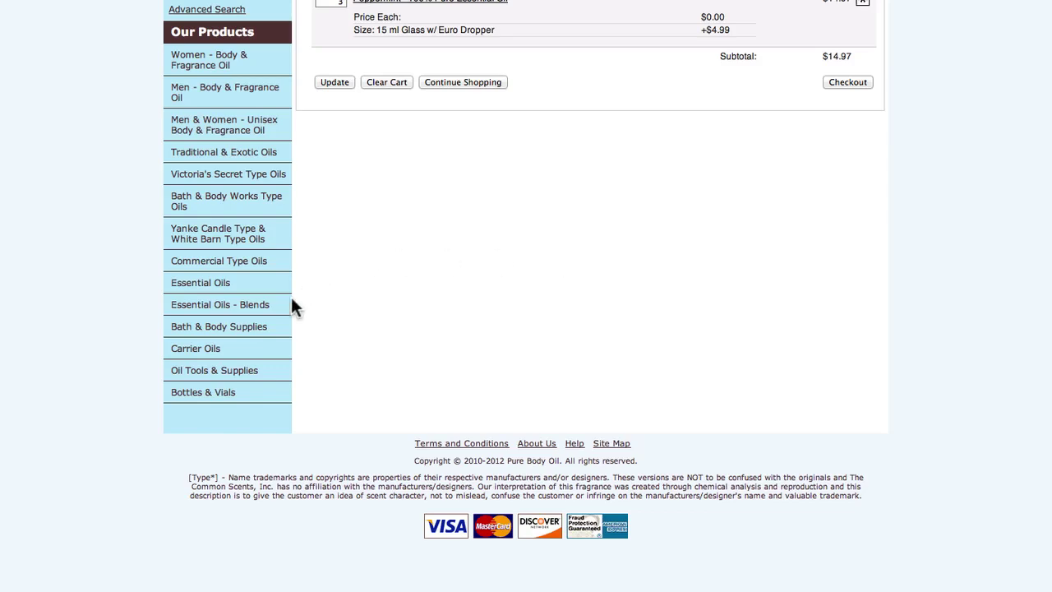
# Add one Cinnamon Bark Scented Hand Wash 8 oz. Refill ($9.99) to the cart.
pyautogui.click(226, 305)
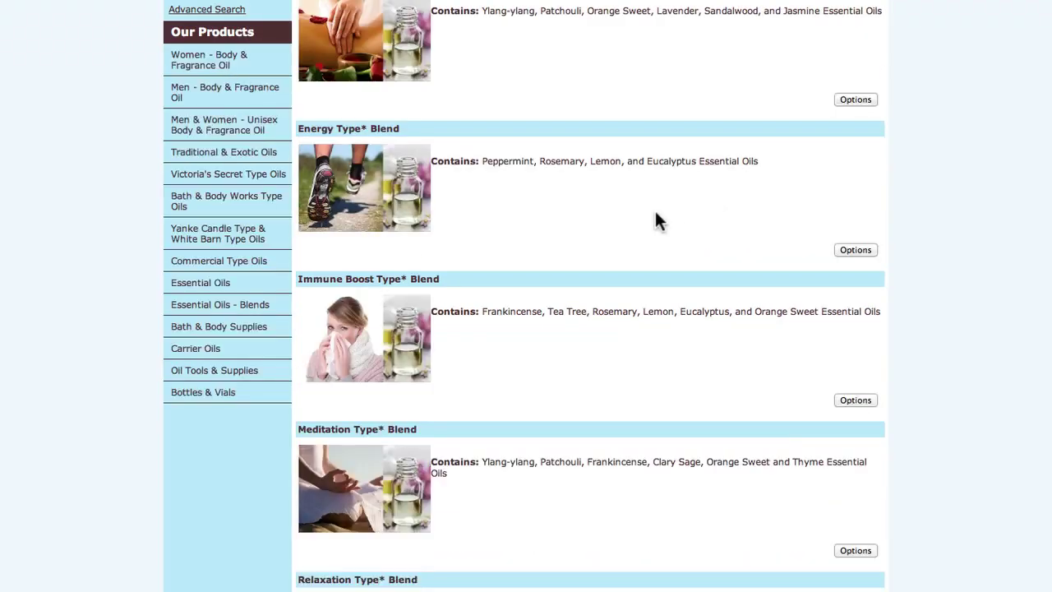
pyautogui.press('super+Left')
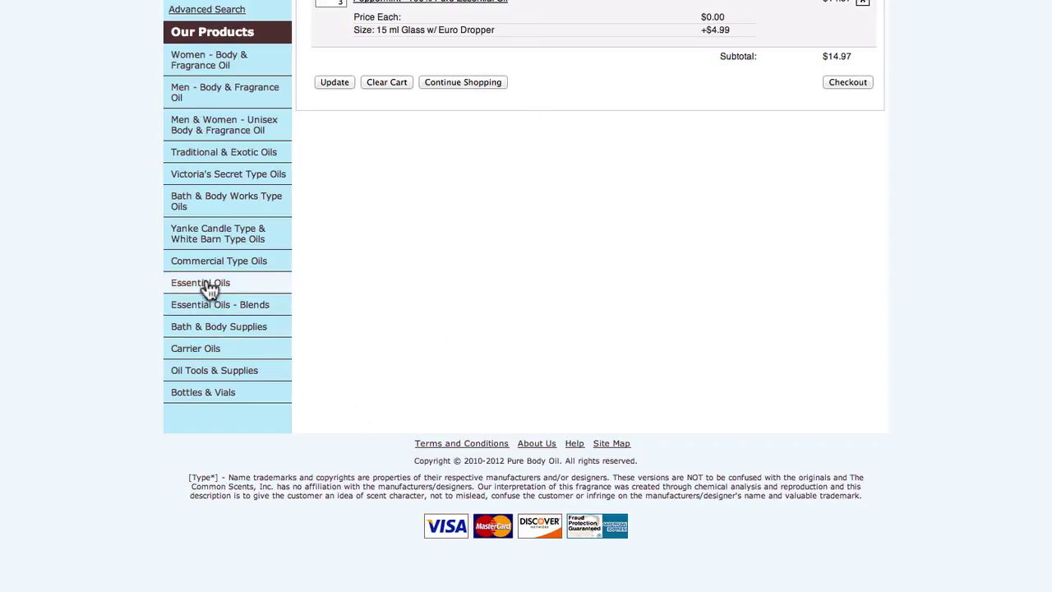
pyautogui.click(207, 284)
pyautogui.scroll(-5, 371, 383)
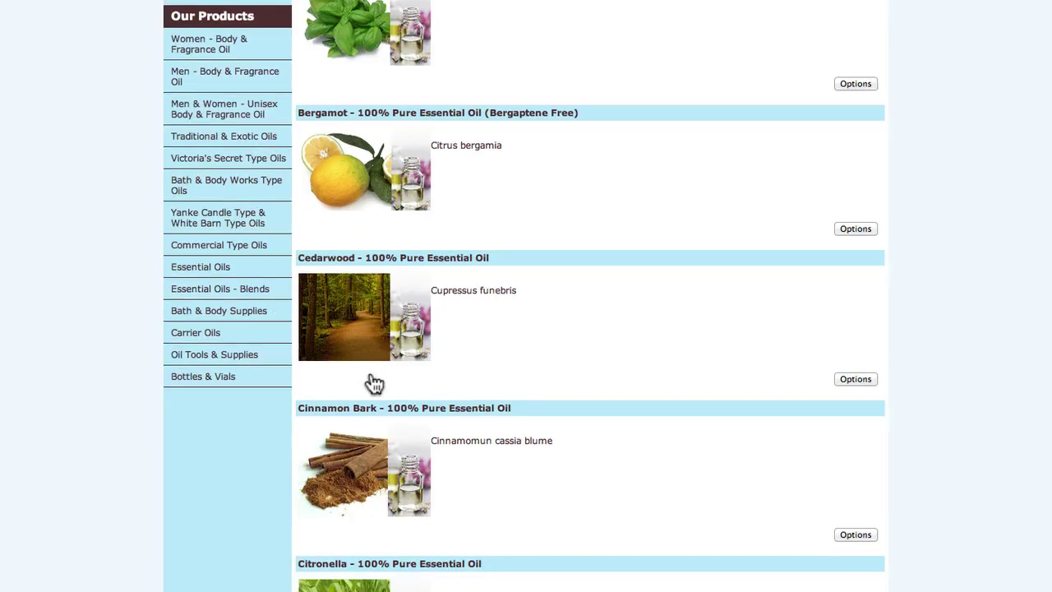
pyautogui.click(362, 193)
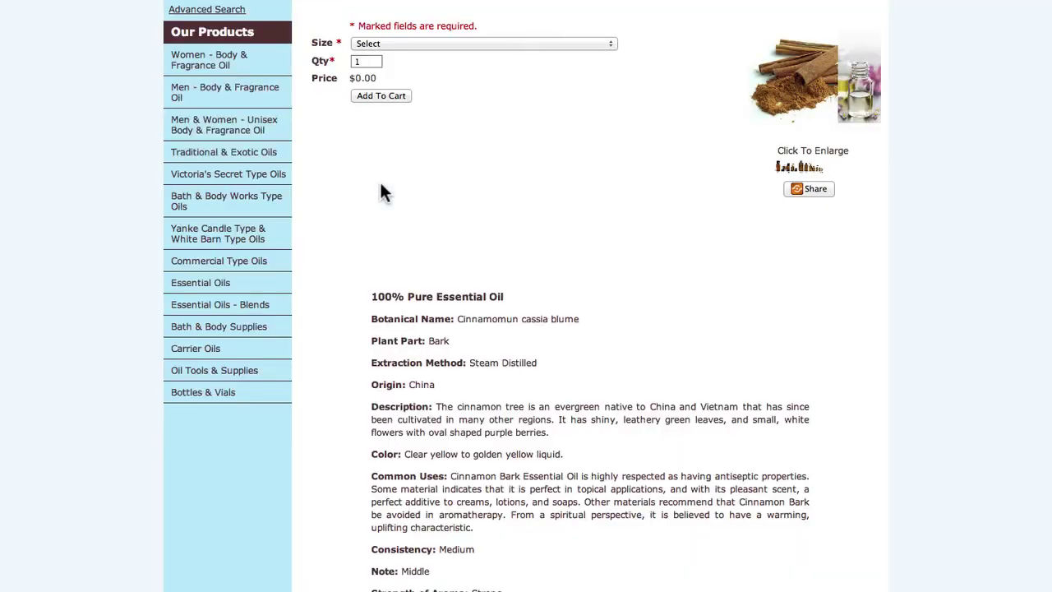
pyautogui.click(478, 44)
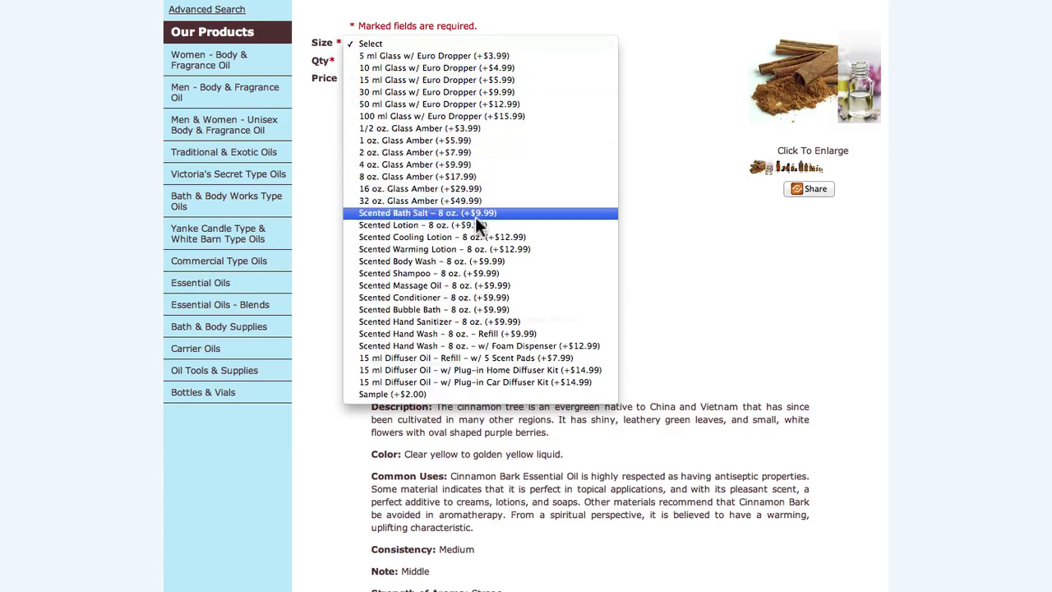
pyautogui.click(472, 332)
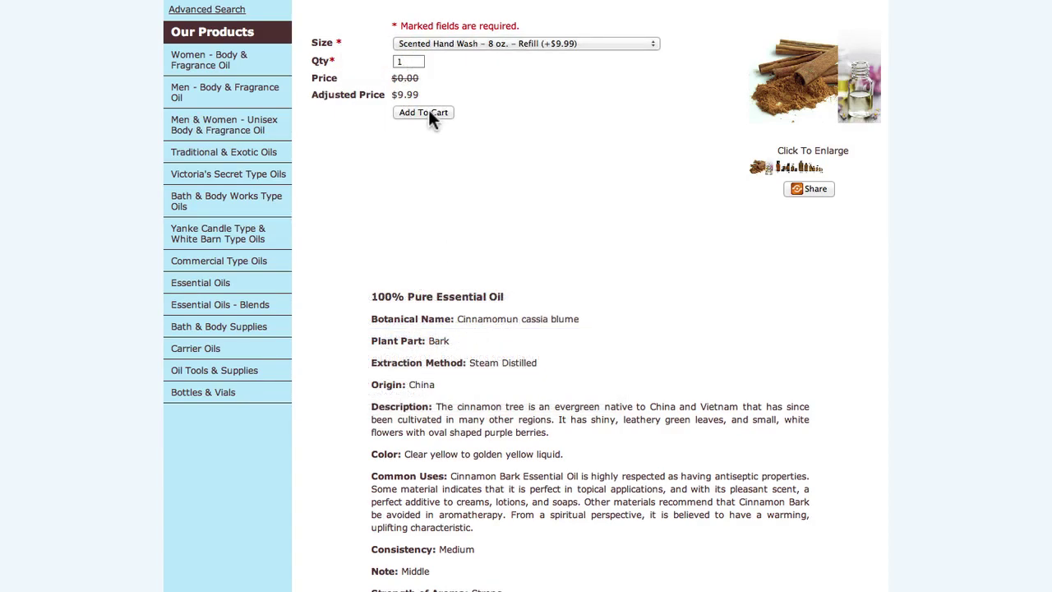
pyautogui.click(429, 115)
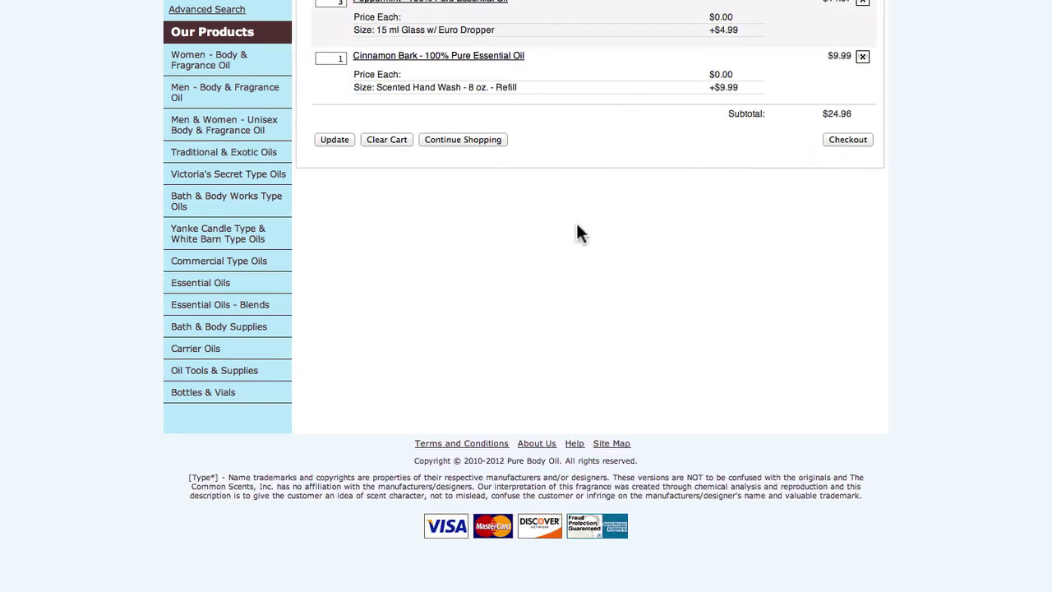
# Change the cart's Peppermint quantity to 4, then remove Peppermint from the cart.
pyautogui.click(844, 142)
pyautogui.write('4')
pyautogui.click(342, 139)
pyautogui.click(862, 4)
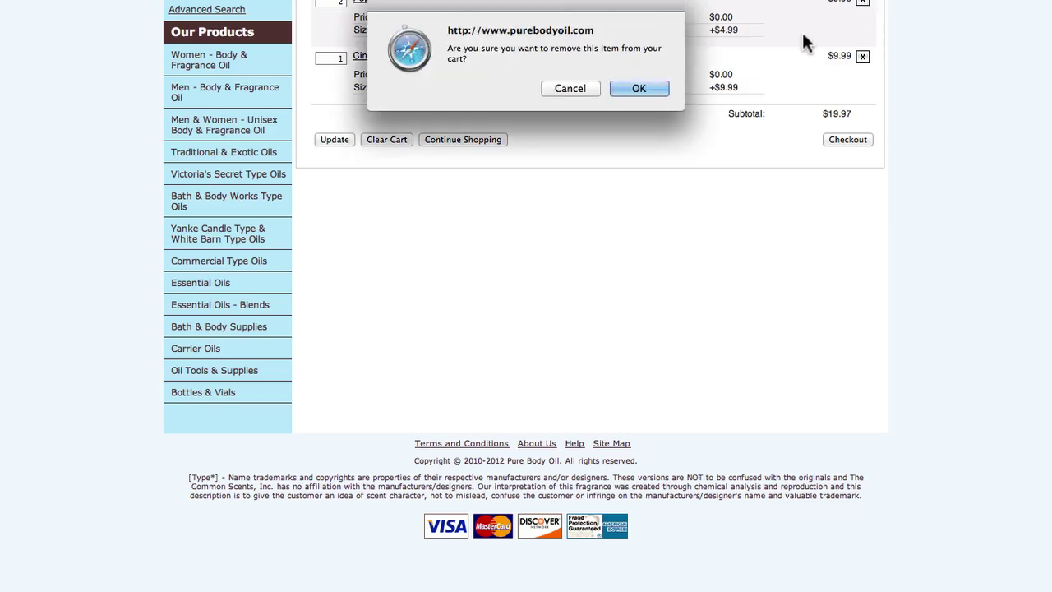
pyautogui.click(663, 89)
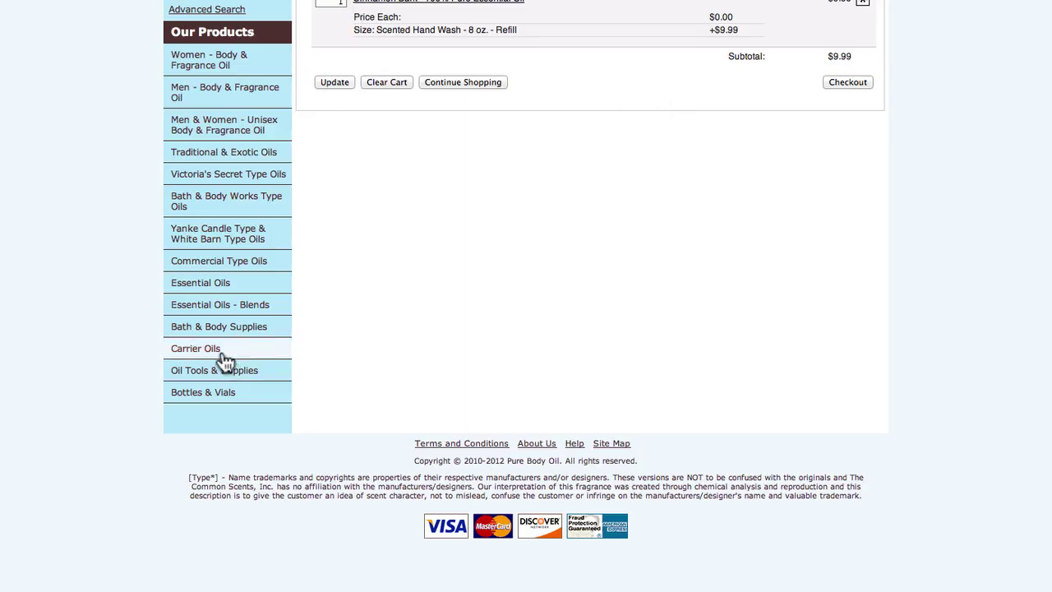
# Re-add three Peppermint oils in 15 ml Glass w/ Euro Dropper to the cart.
pyautogui.click(225, 290)
pyautogui.scroll(-15, 597, 382)
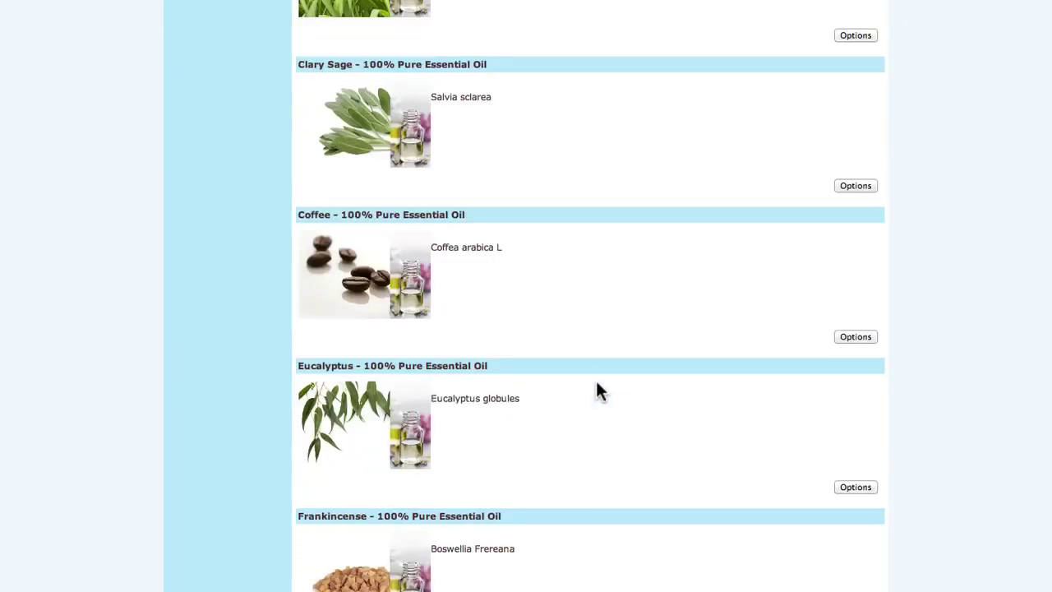
pyautogui.scroll(-10, 597, 383)
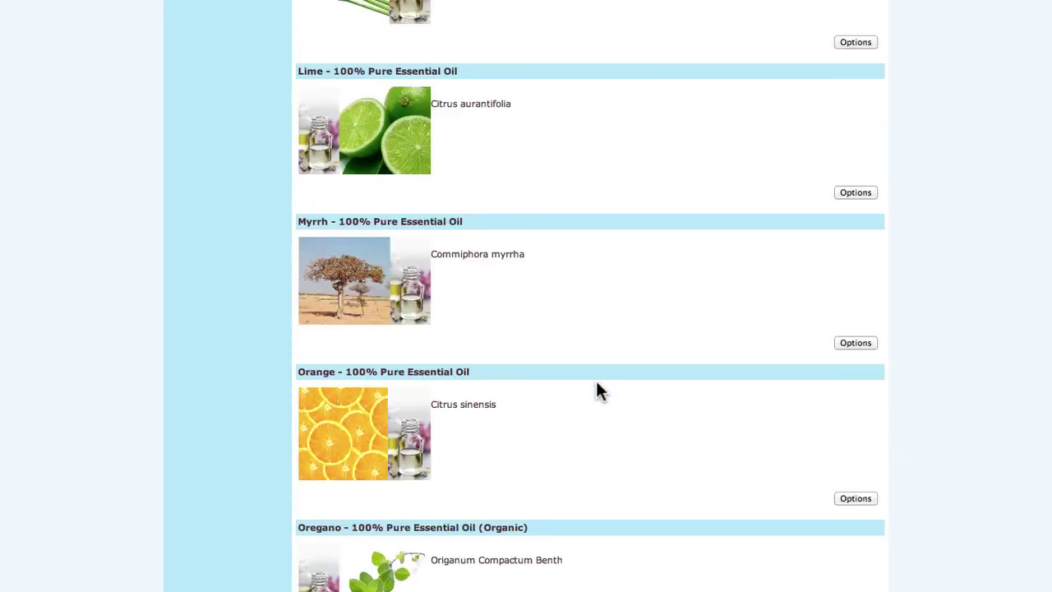
pyautogui.click(391, 546)
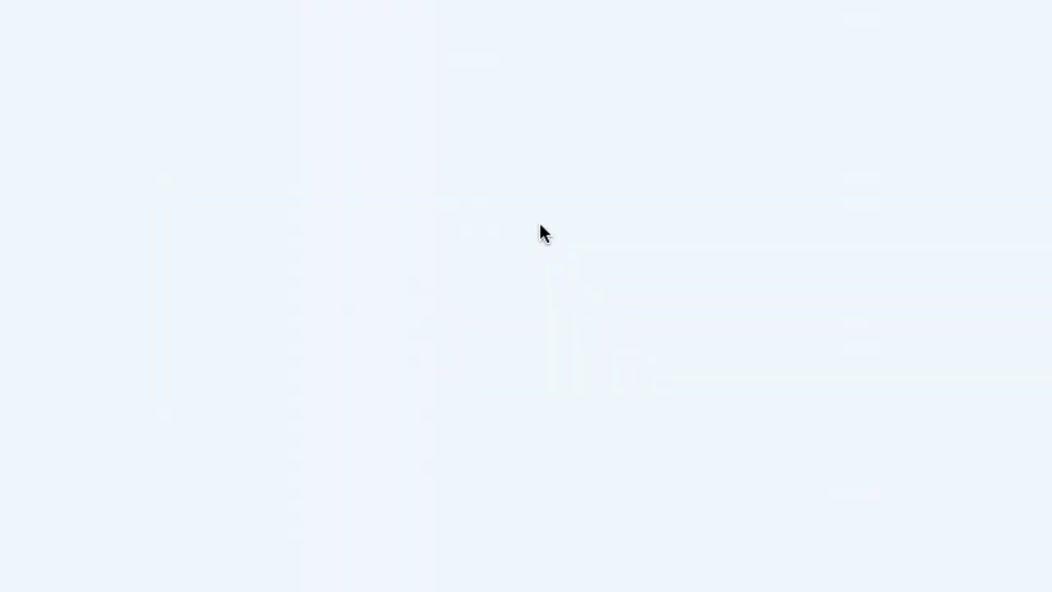
pyautogui.click(470, 44)
pyautogui.click(456, 82)
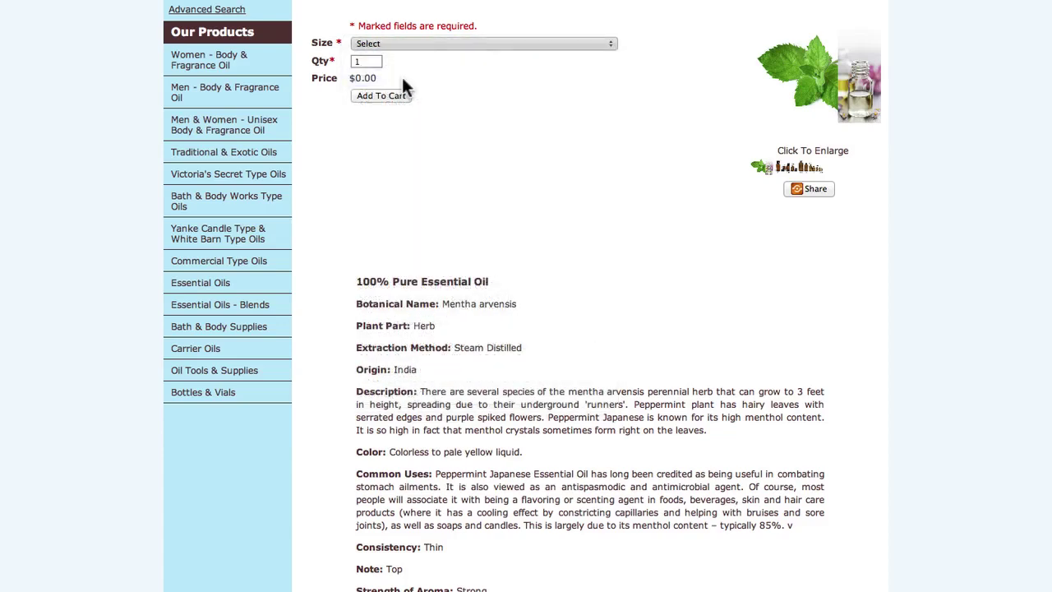
pyautogui.write('3')
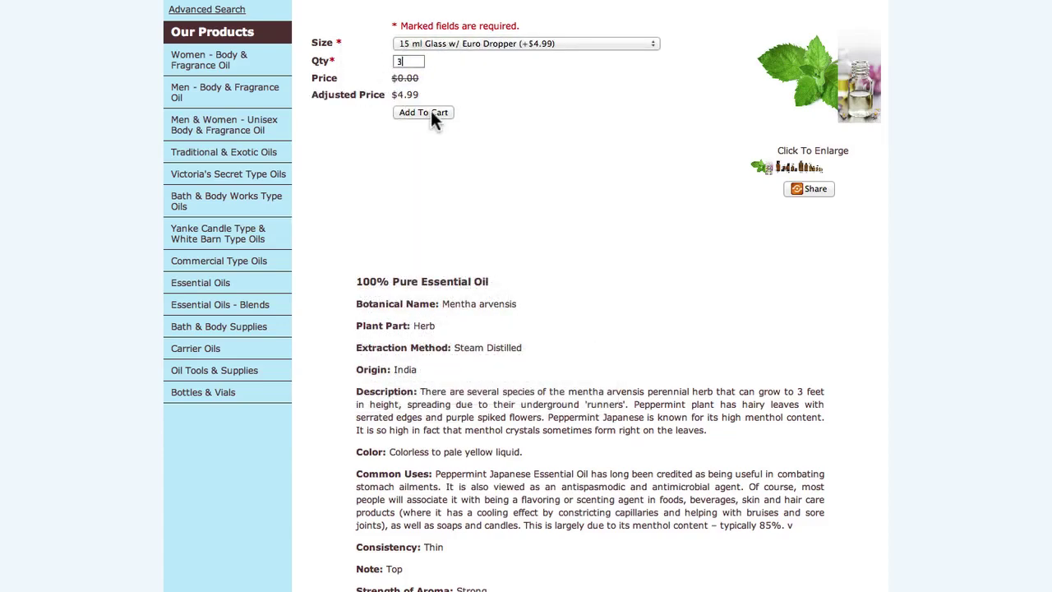
pyautogui.click(431, 112)
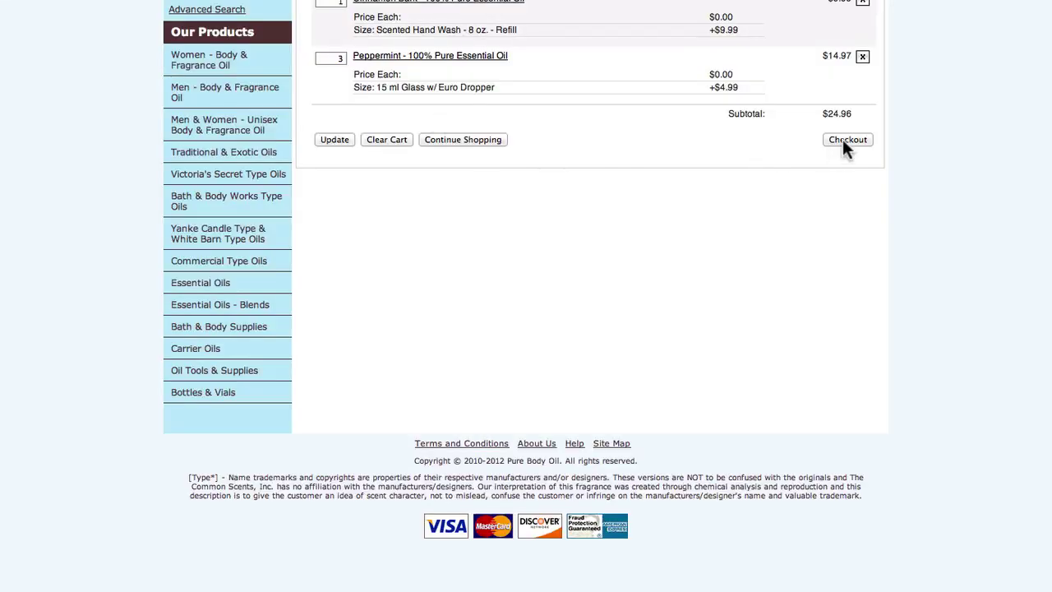
# Start checkout and enter the customer's name, street address and city.
pyautogui.click(842, 139)
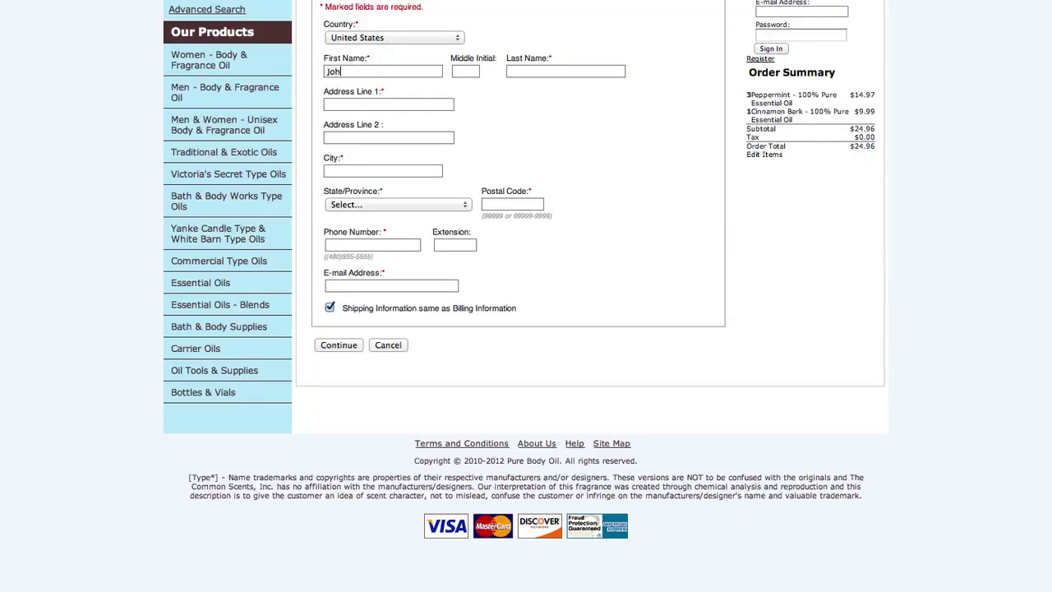
pyautogui.press('Tab')
pyautogui.press('Tab')
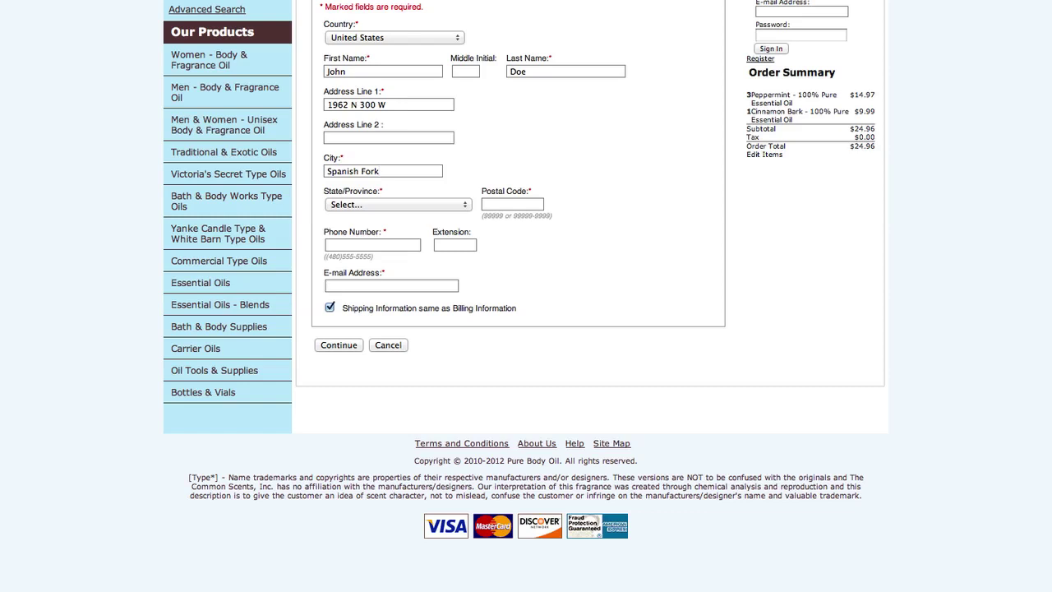
# Choose Utah as the state and fill in the postal code, phone number and e-mail.
pyautogui.press('Tab')
pyautogui.press('Tab')
pyautogui.press('Tab')
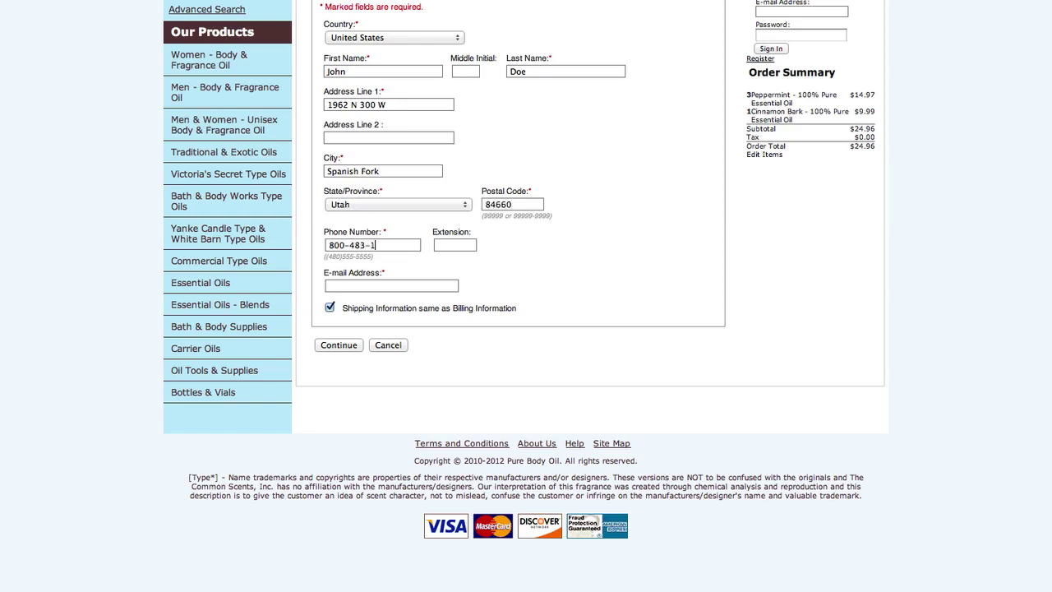
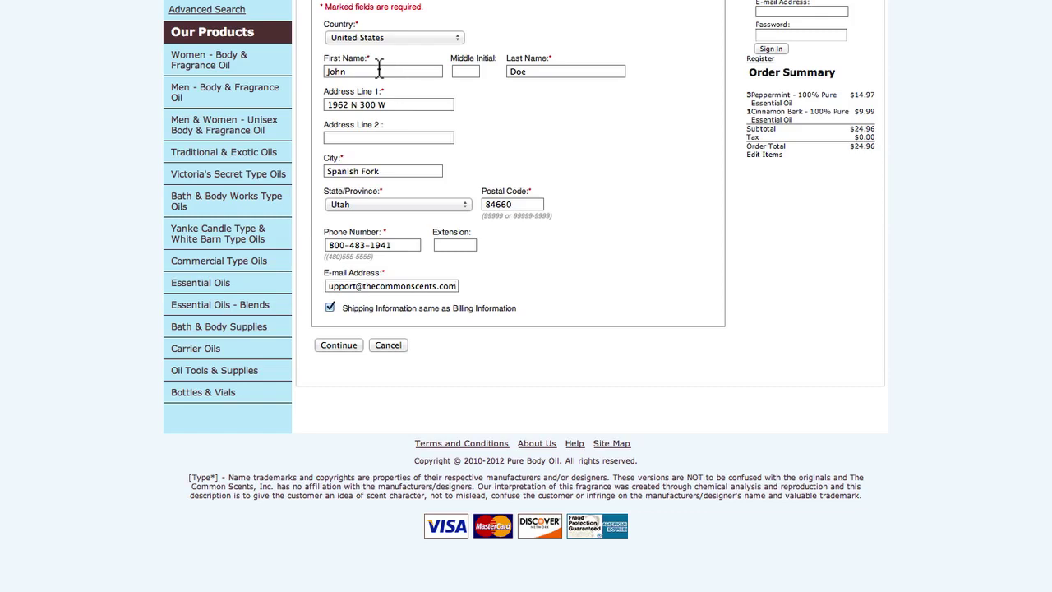
pyautogui.moveTo(411, 104); pyautogui.dragTo(312, 105)
# Leave 'Shipping Information same as Billing Information' checked and submit the address details.
pyautogui.click(364, 137)
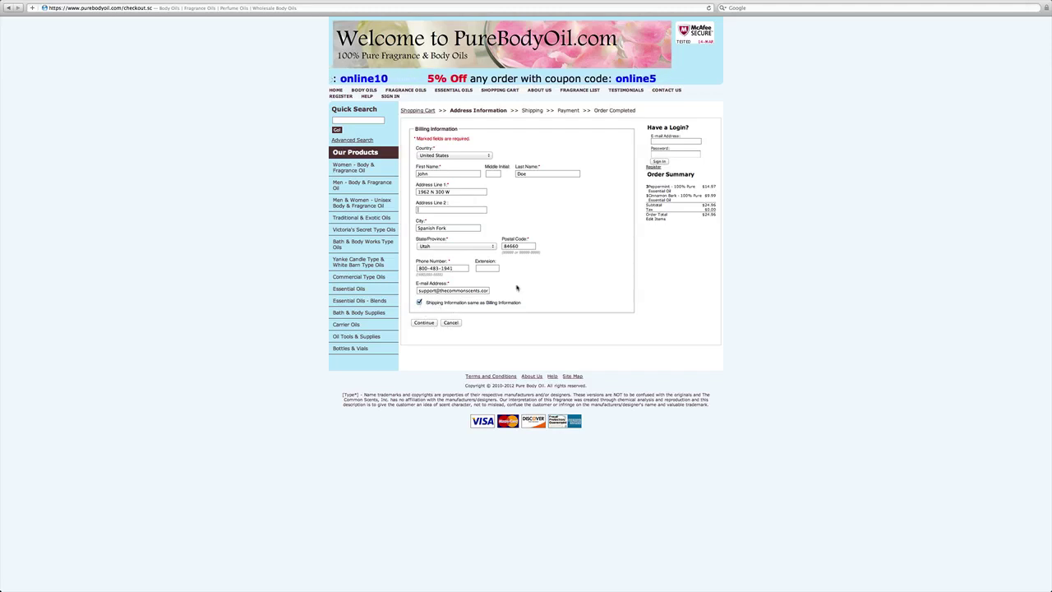
pyautogui.click(420, 302)
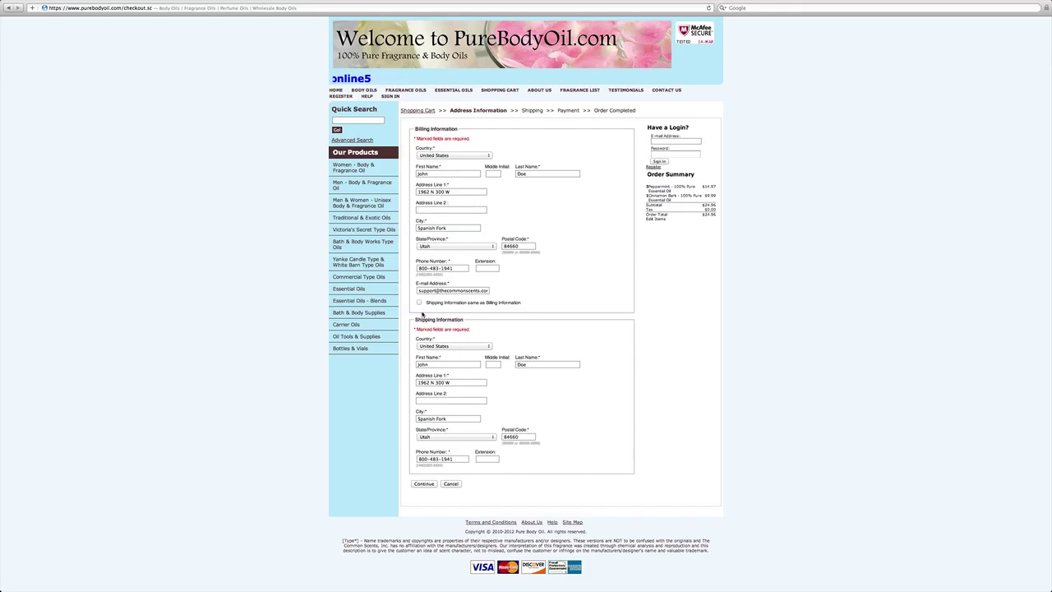
pyautogui.click(420, 303)
pyautogui.click(420, 303)
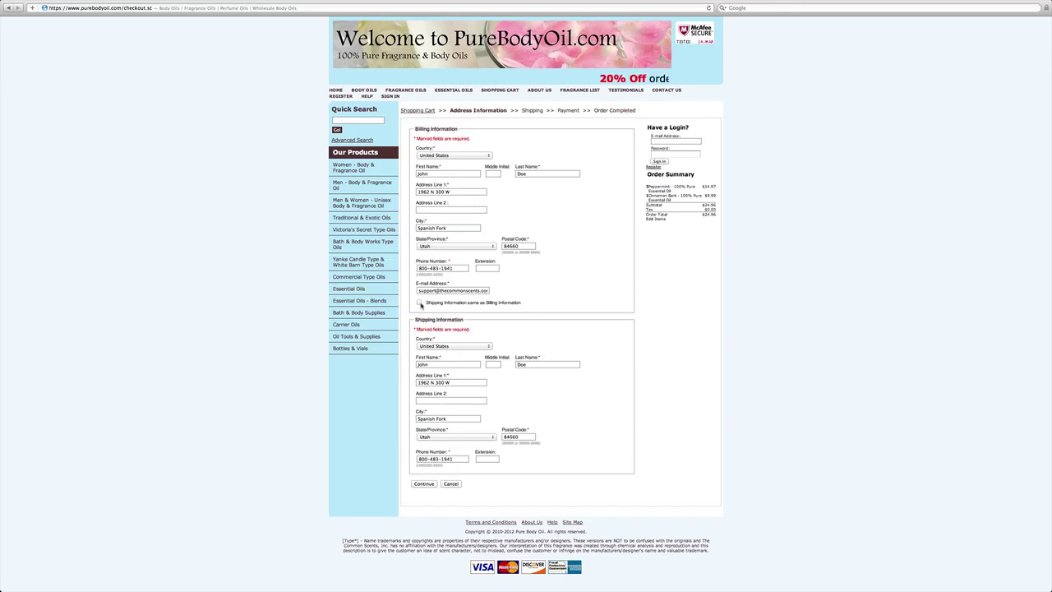
pyautogui.click(419, 304)
pyautogui.click(424, 322)
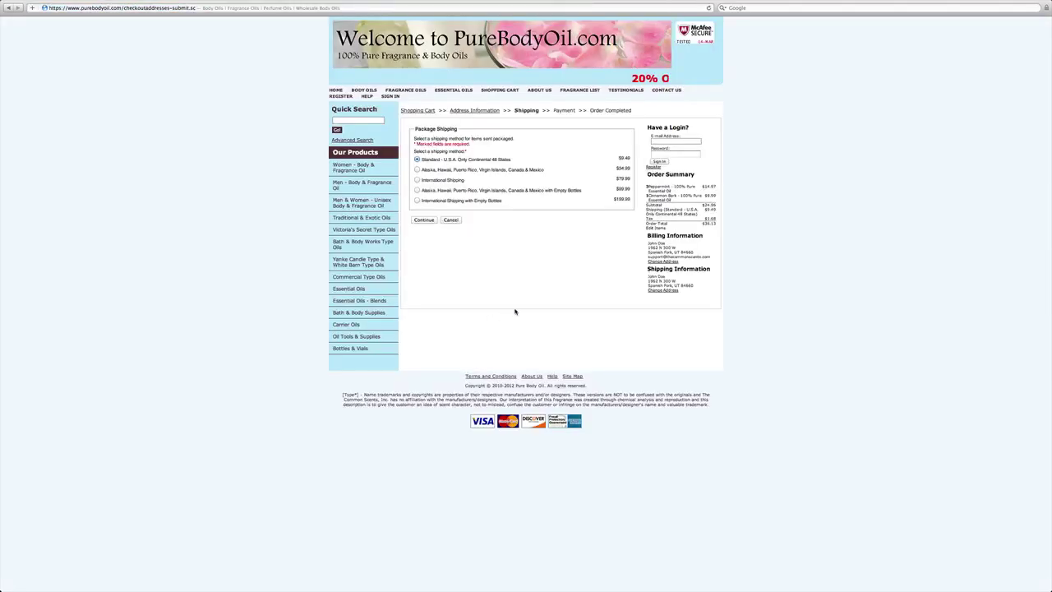
# Accept Standard U.S. shipping ($9.49) and reach the payment step with a $36.13 total.
pyautogui.click(427, 220)
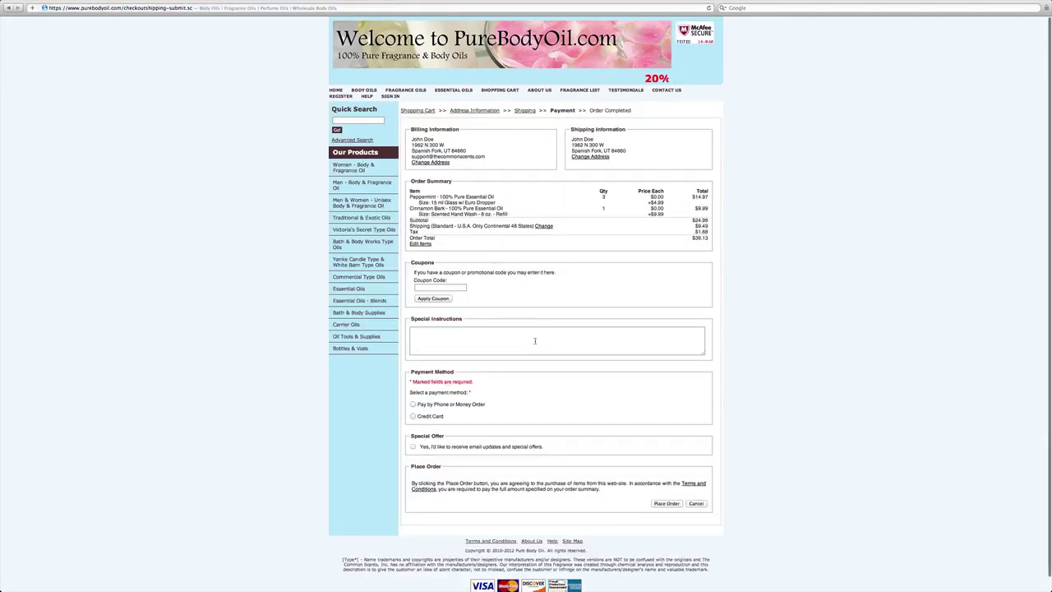
pyautogui.scroll(-1, 534, 343)
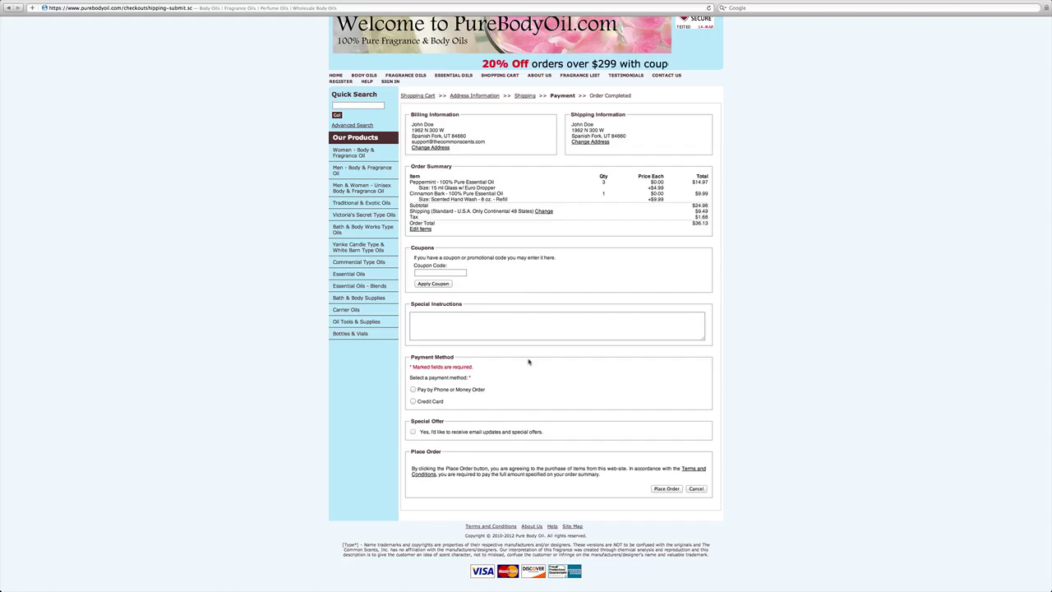
pyautogui.click(416, 272)
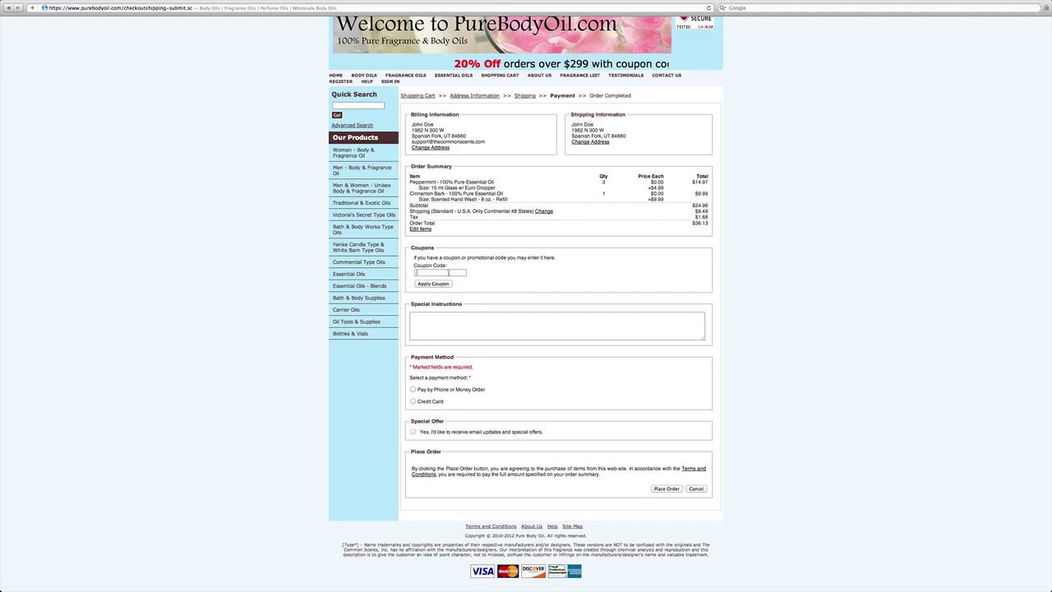
# Apply the coupon code online5 and examine the discount line in the order summary.
pyautogui.write('online5')
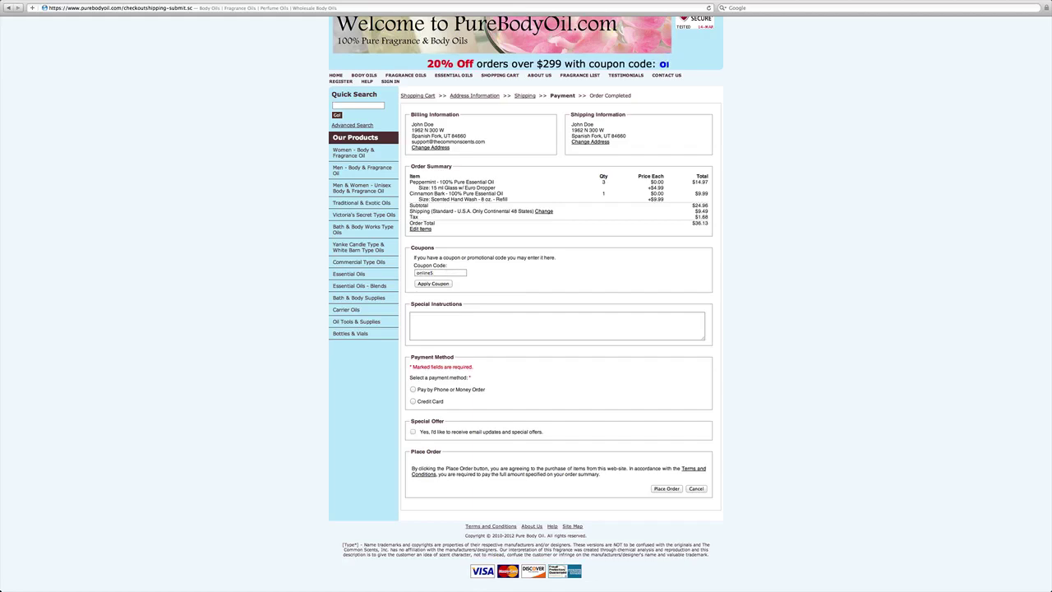
pyautogui.click(448, 284)
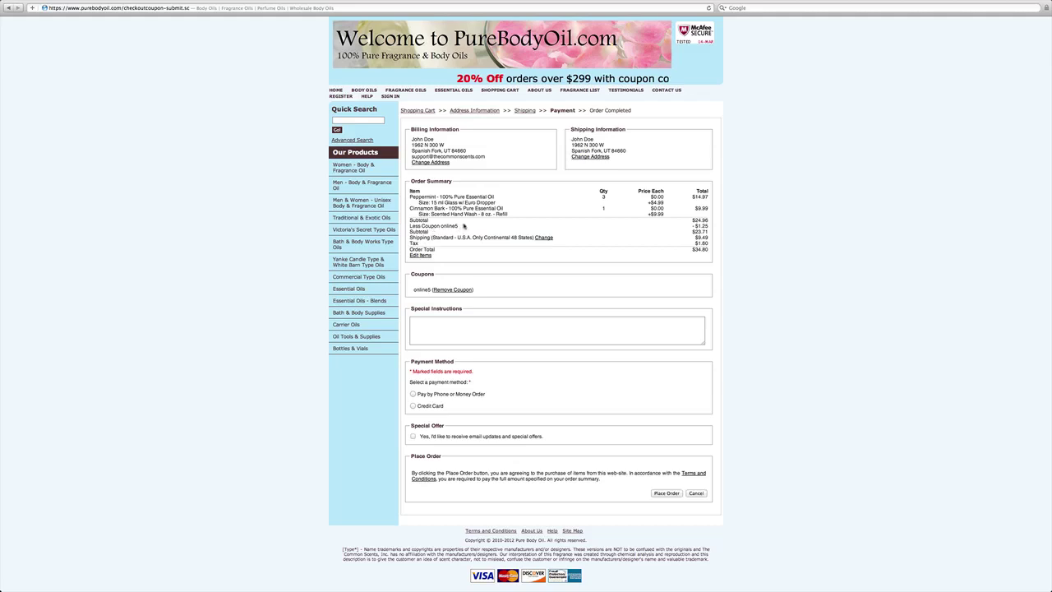
pyautogui.moveTo(458, 226); pyautogui.dragTo(409, 226)
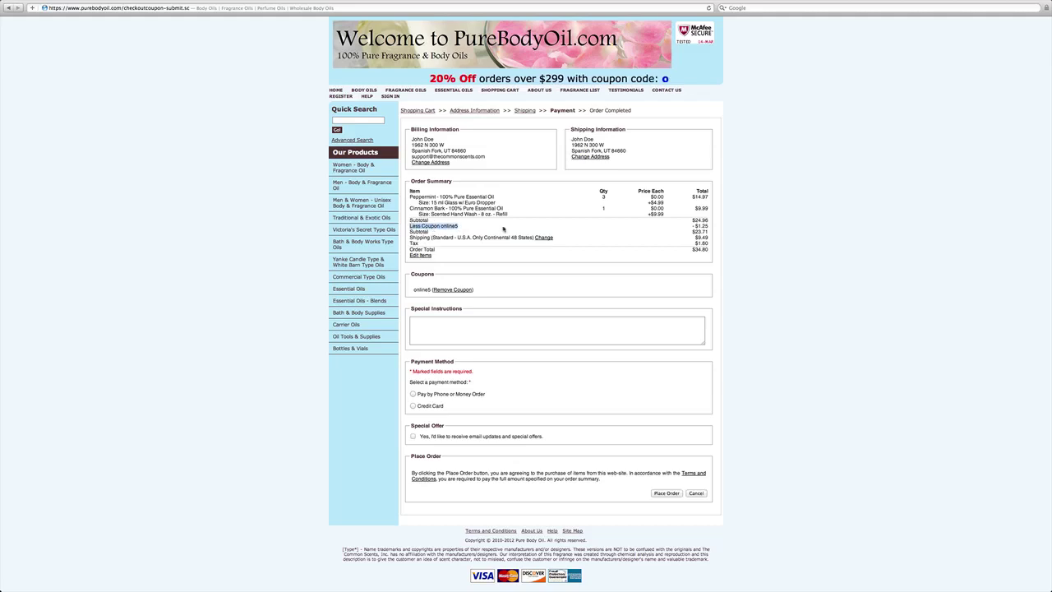
pyautogui.click(692, 226)
pyautogui.moveTo(693, 226)
pyautogui.mouseDown()
pyautogui.moveTo(709, 226)
pyautogui.moveTo(695, 227)
pyautogui.mouseUp()
pyautogui.doubleClick(709, 226)
pyautogui.click(695, 227)
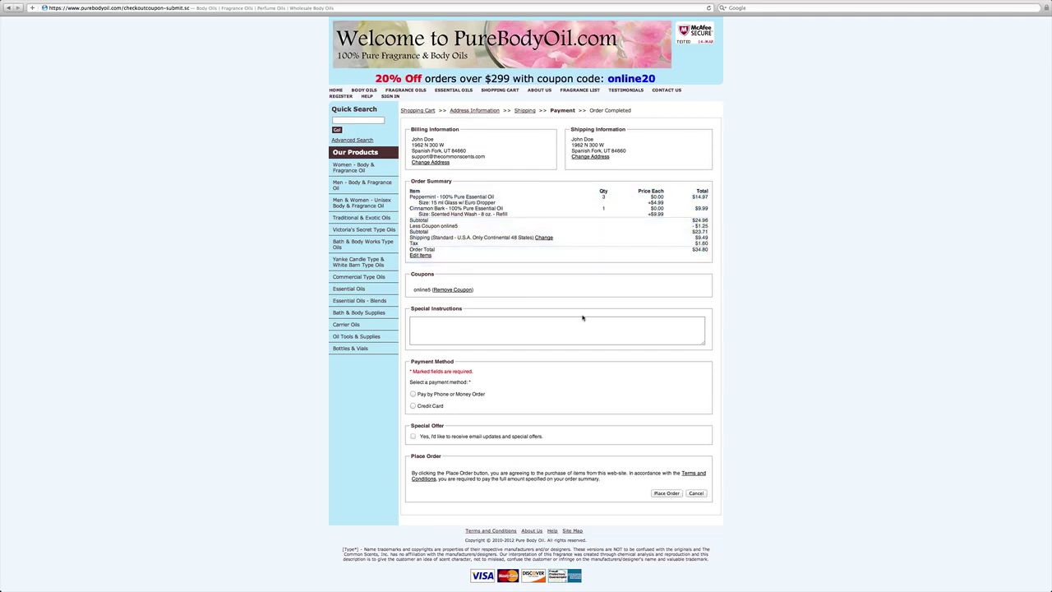
# Remove the coupon, re-enter online5 and apply it again.
pyautogui.click(445, 290)
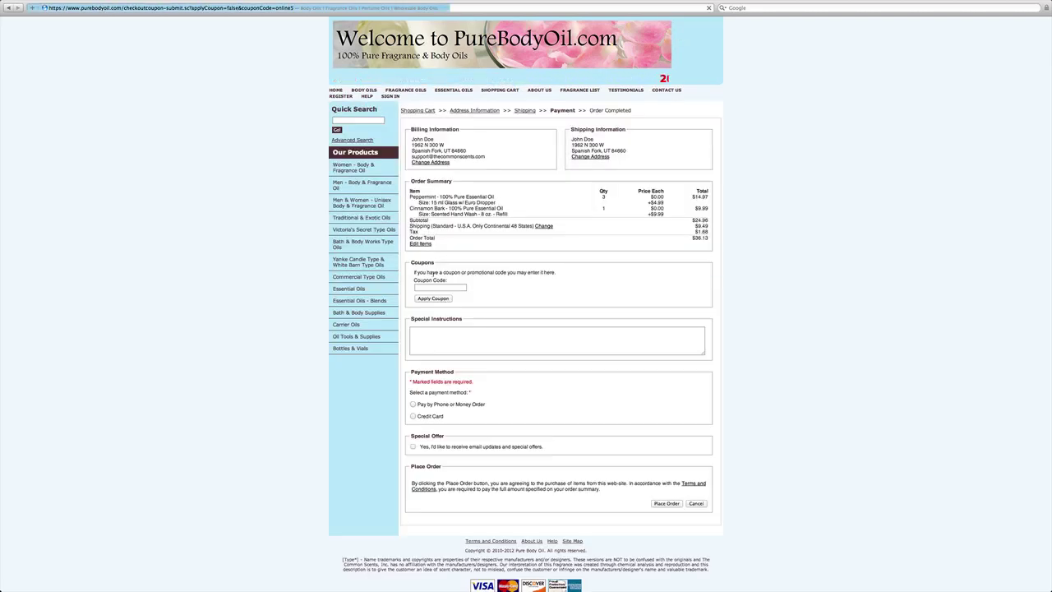
pyautogui.write('online5')
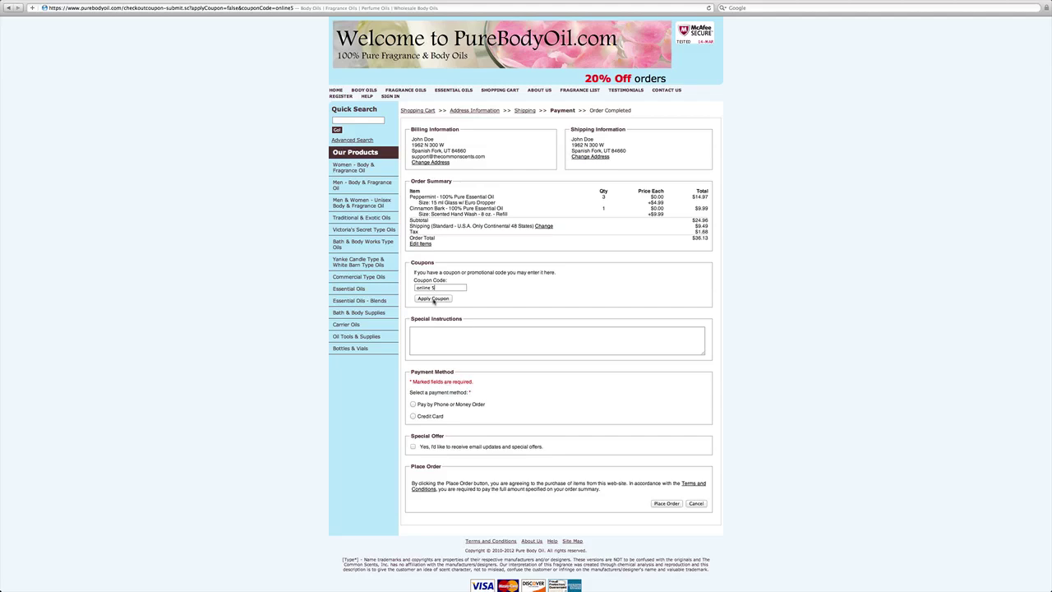
pyautogui.click(434, 299)
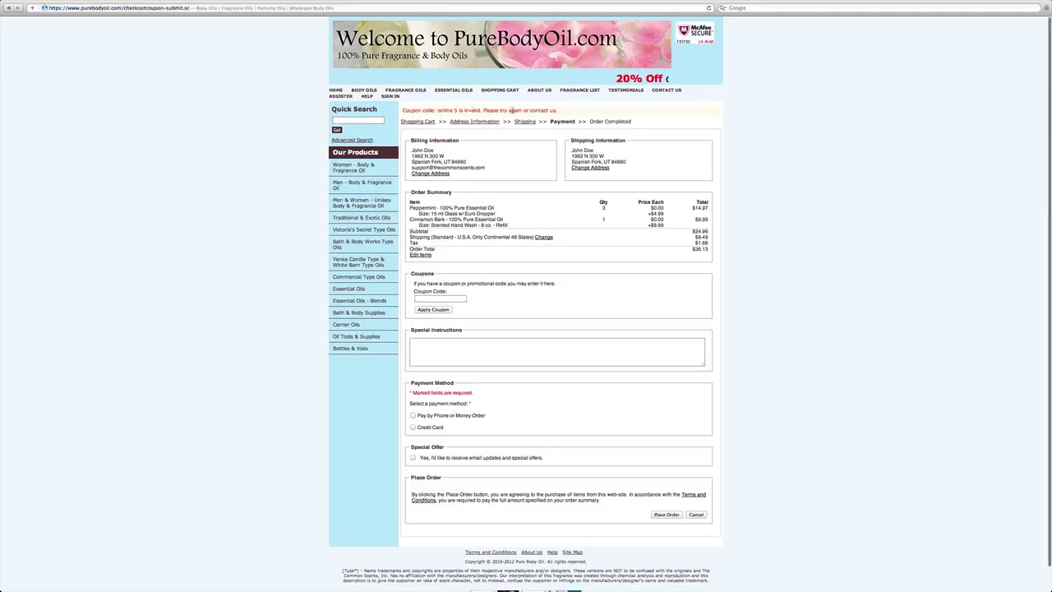
pyautogui.write('o')
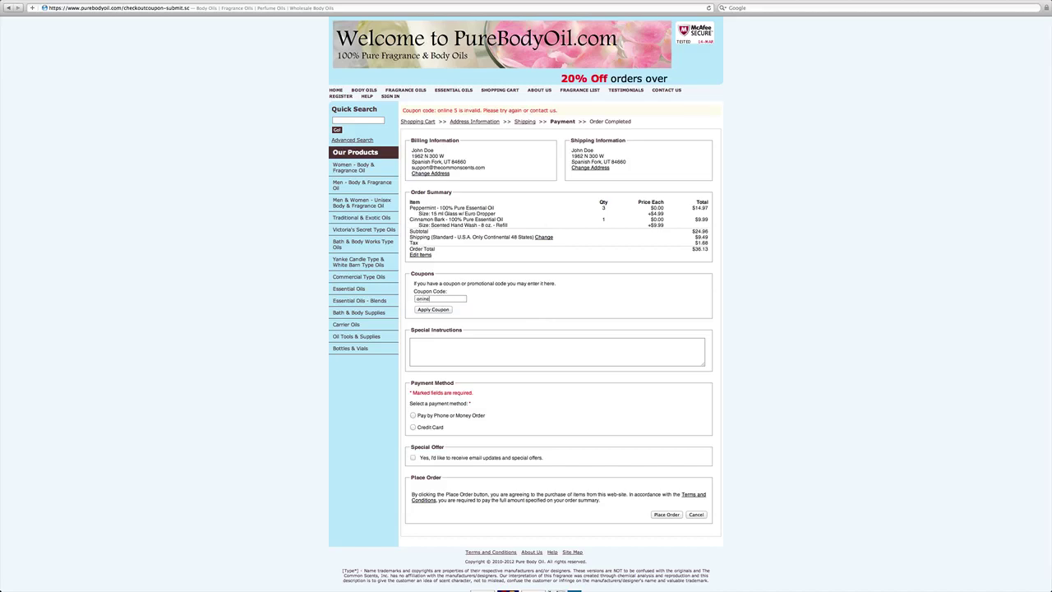
pyautogui.write('nline5')
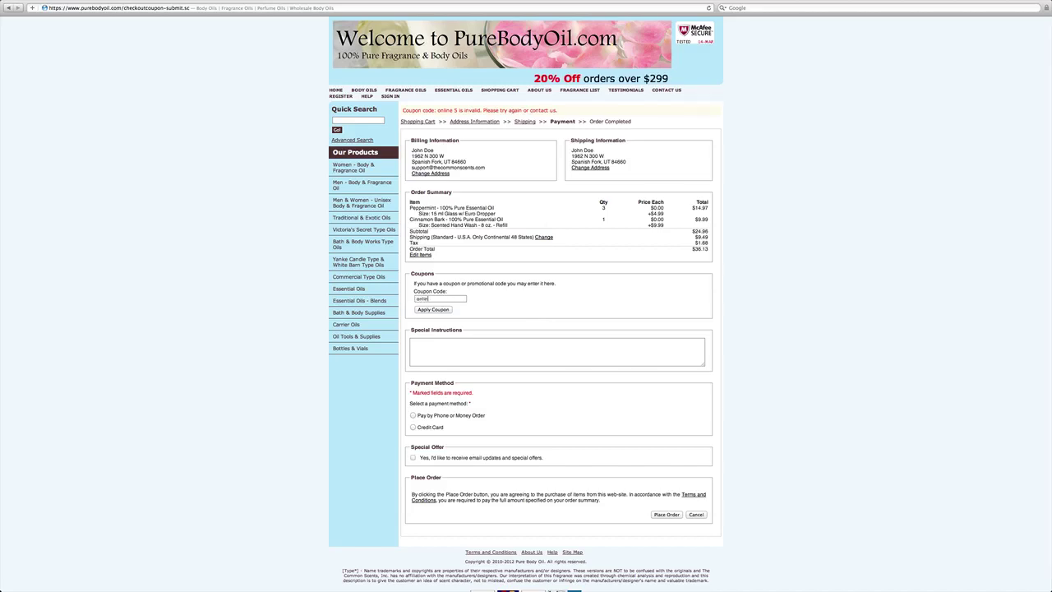
pyautogui.click(443, 309)
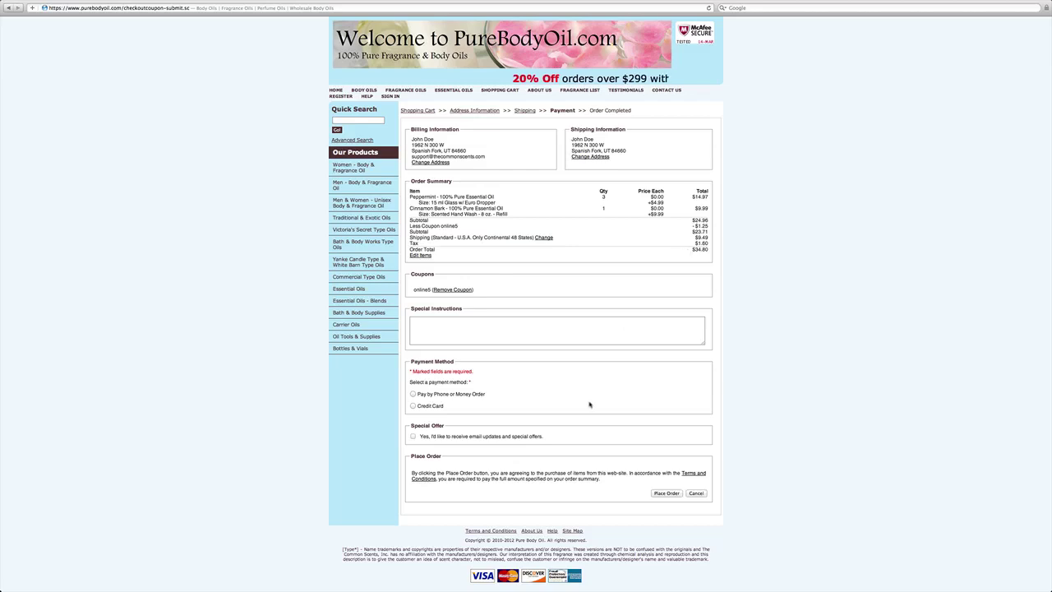
# Switch payment from Pay by Phone to Credit Card and review the Card Type and expiration-month options.
pyautogui.click(413, 395)
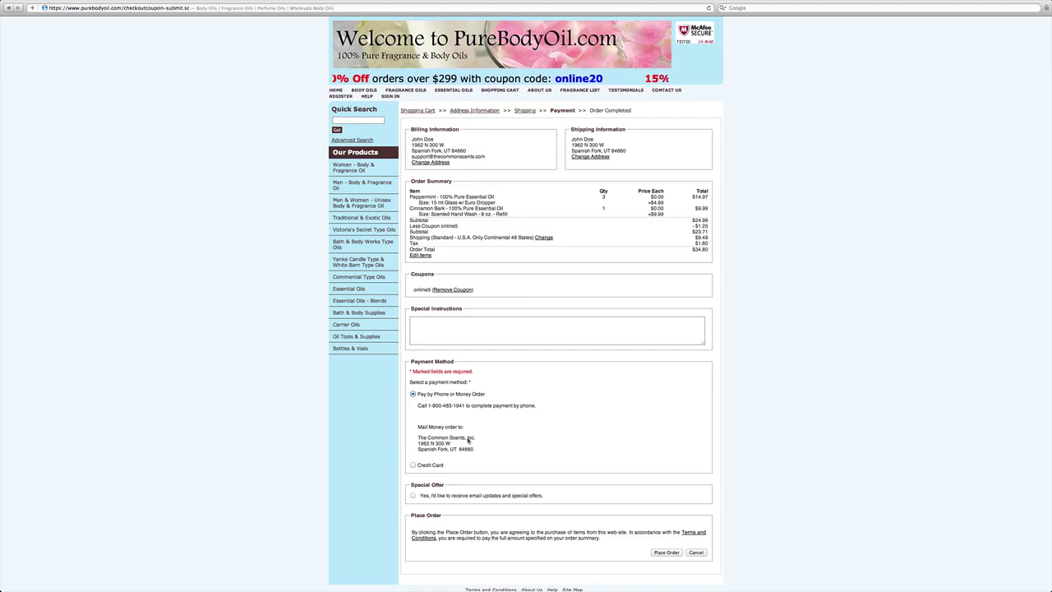
pyautogui.click(413, 465)
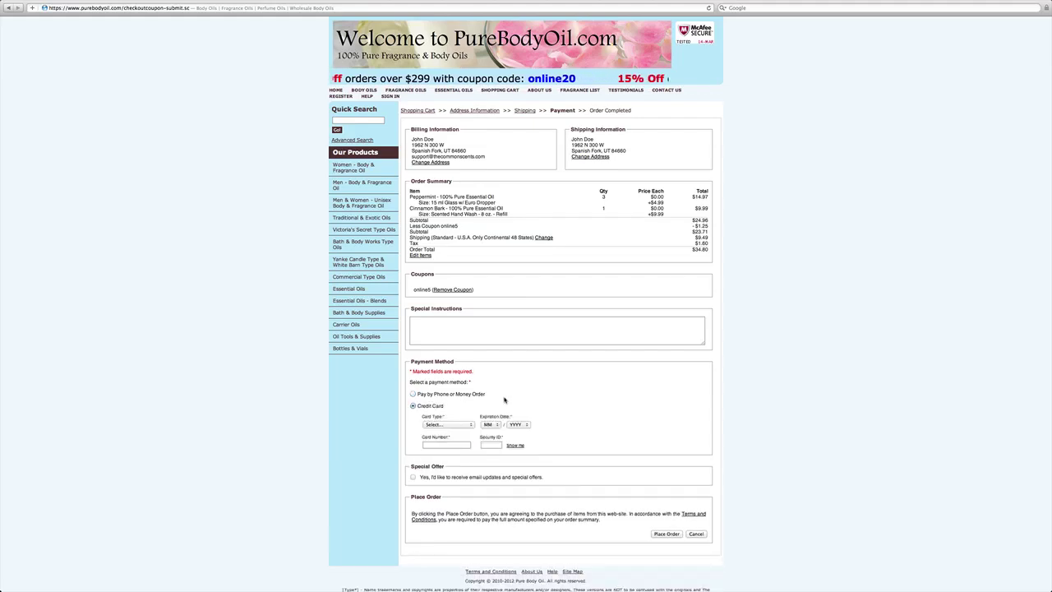
pyautogui.click(467, 425)
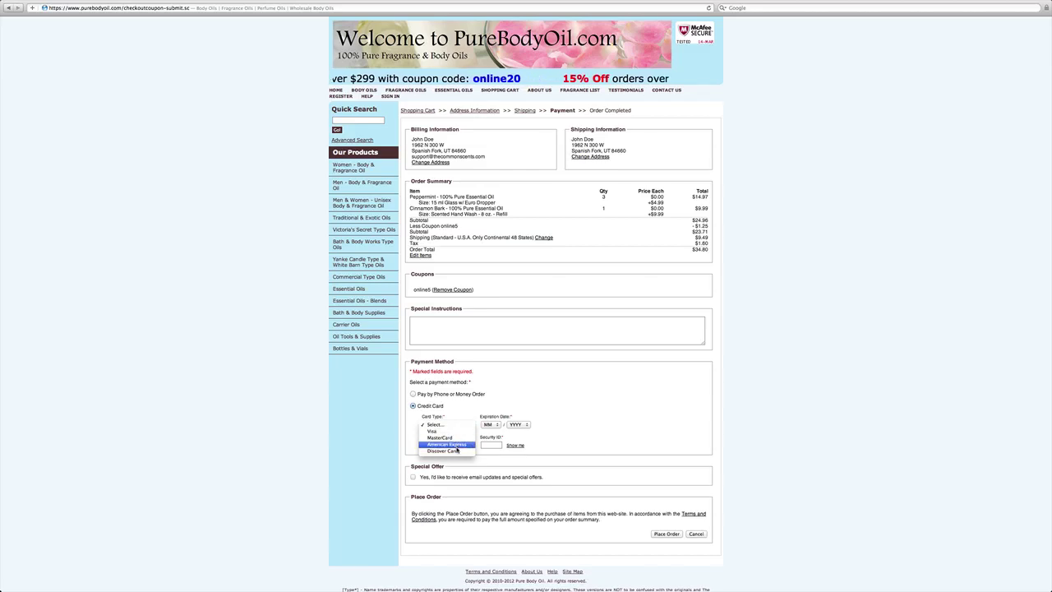
pyautogui.click(473, 409)
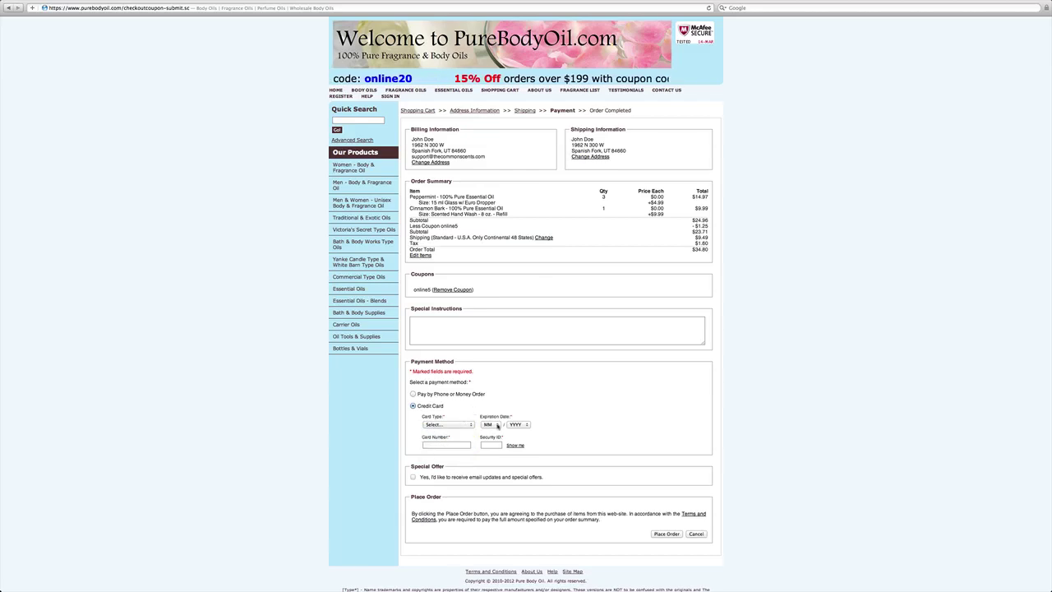
pyautogui.click(497, 425)
pyautogui.click(539, 422)
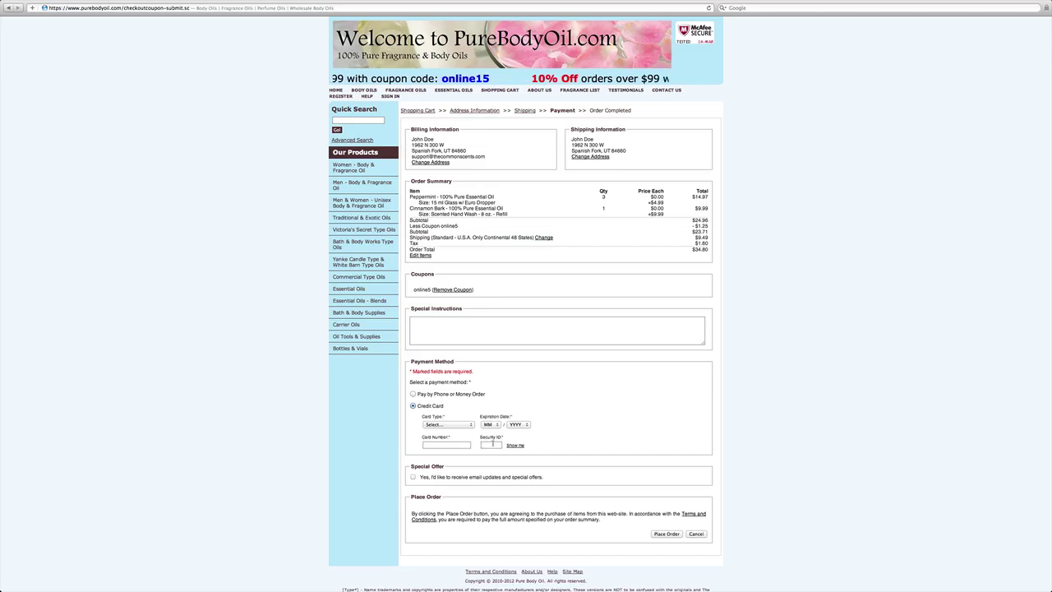
# Opt in to email updates and special offers, choose Pay by Phone or Money Order, and place the order.
pyautogui.scroll(-2, 477, 425)
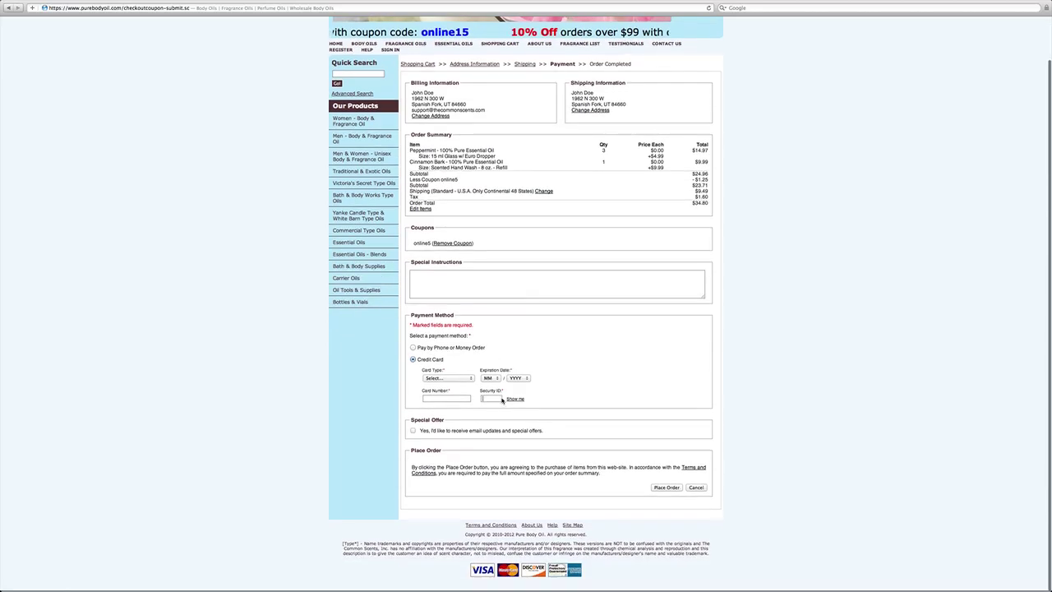
pyautogui.click(413, 433)
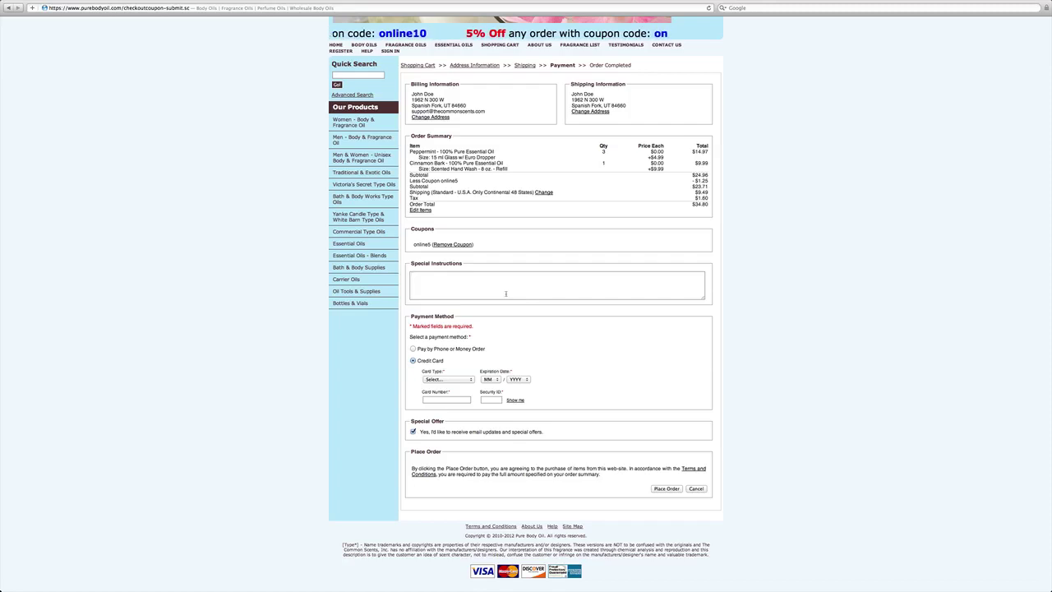
pyautogui.click(414, 349)
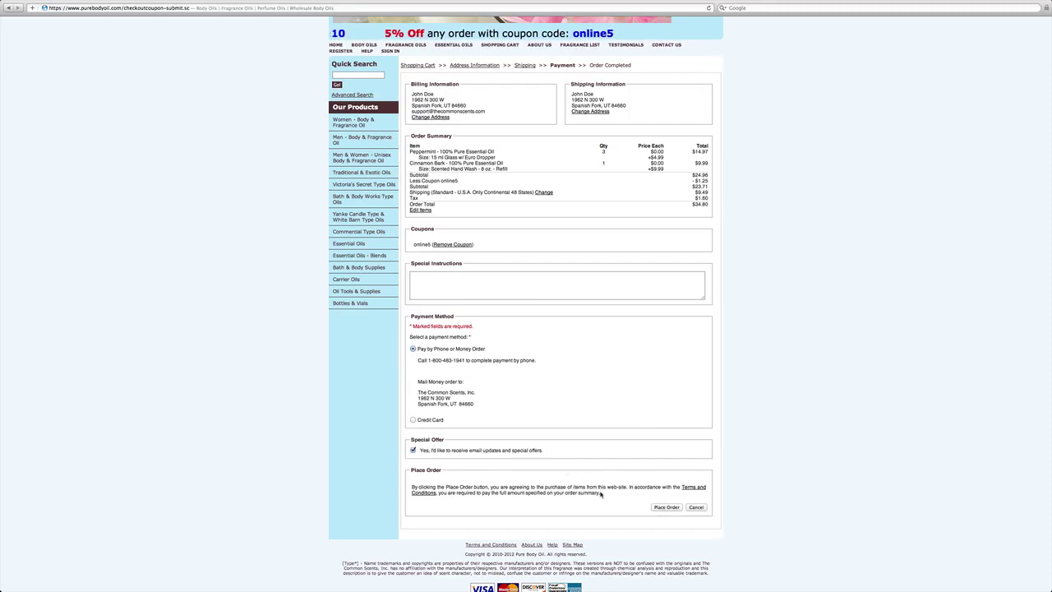
pyautogui.click(665, 507)
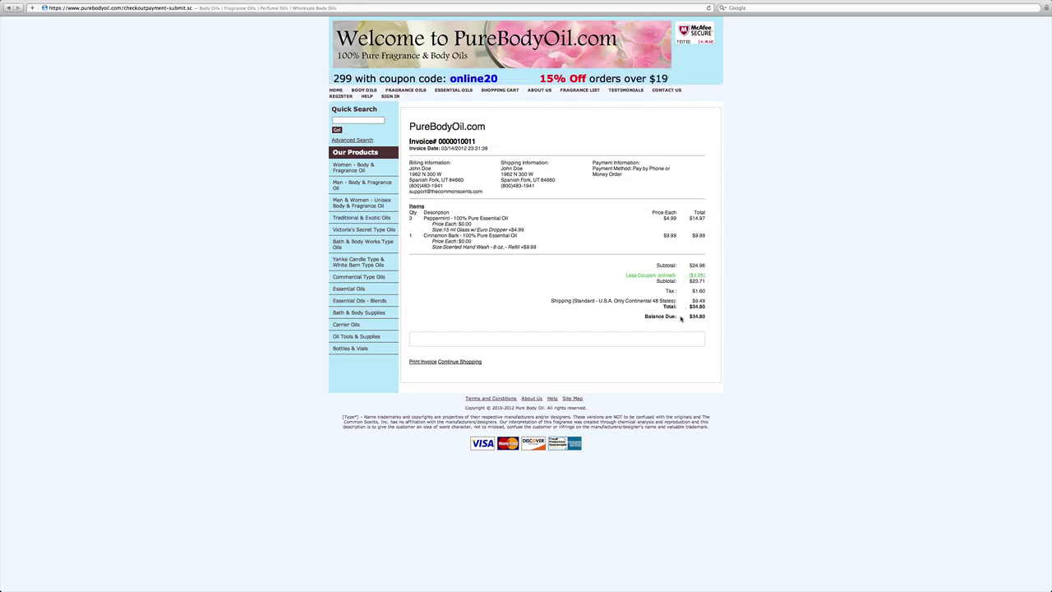
# Highlight the $34.80 balance due on the invoice, then go to the Contact Us page.
pyautogui.moveTo(646, 318); pyautogui.dragTo(689, 319)
pyautogui.click(705, 319)
pyautogui.click(683, 320)
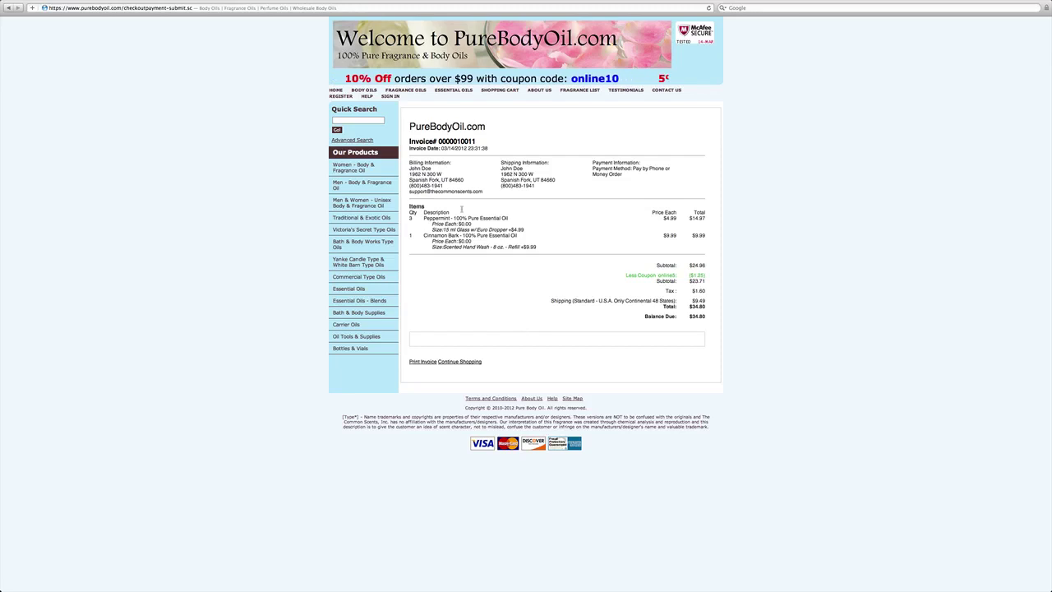
pyautogui.click(667, 91)
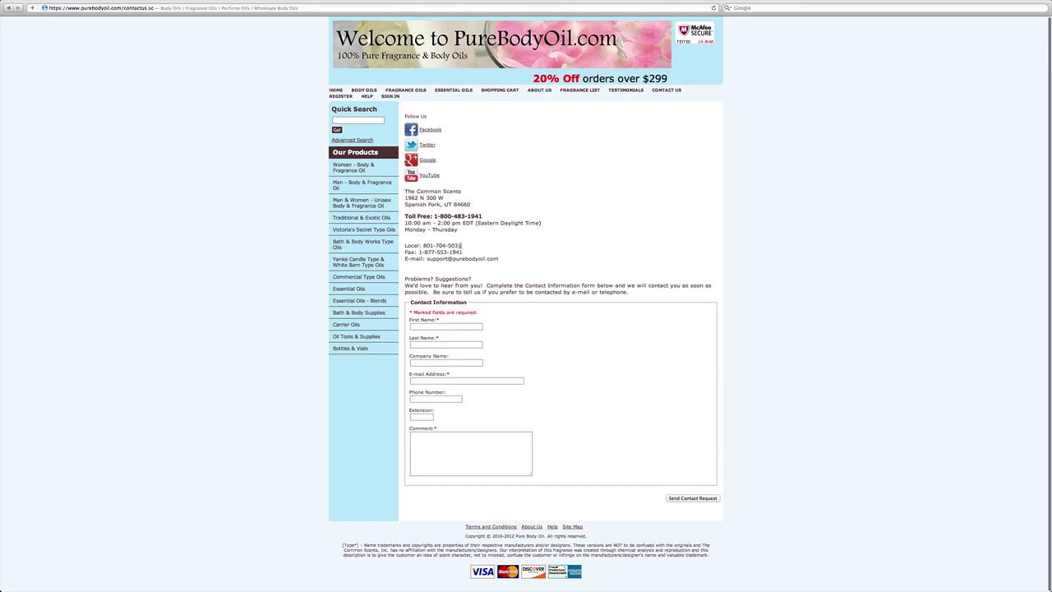
# Highlight the store's phone and fax numbers, then enter first and last name, e-mail, and comment 'Ask your question here!'.
pyautogui.moveTo(461, 245); pyautogui.dragTo(423, 245)
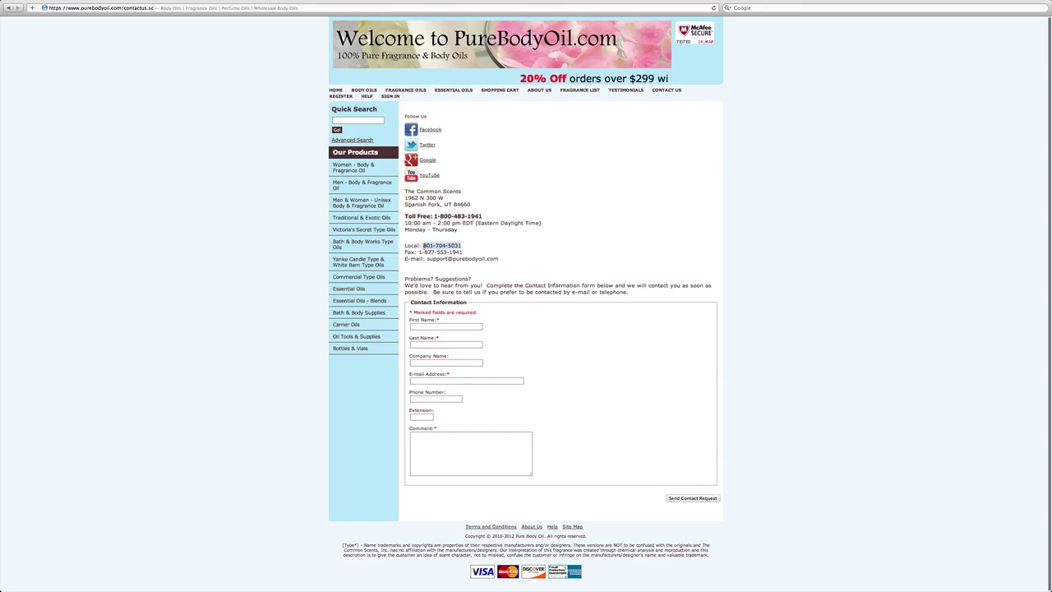
pyautogui.click(459, 216)
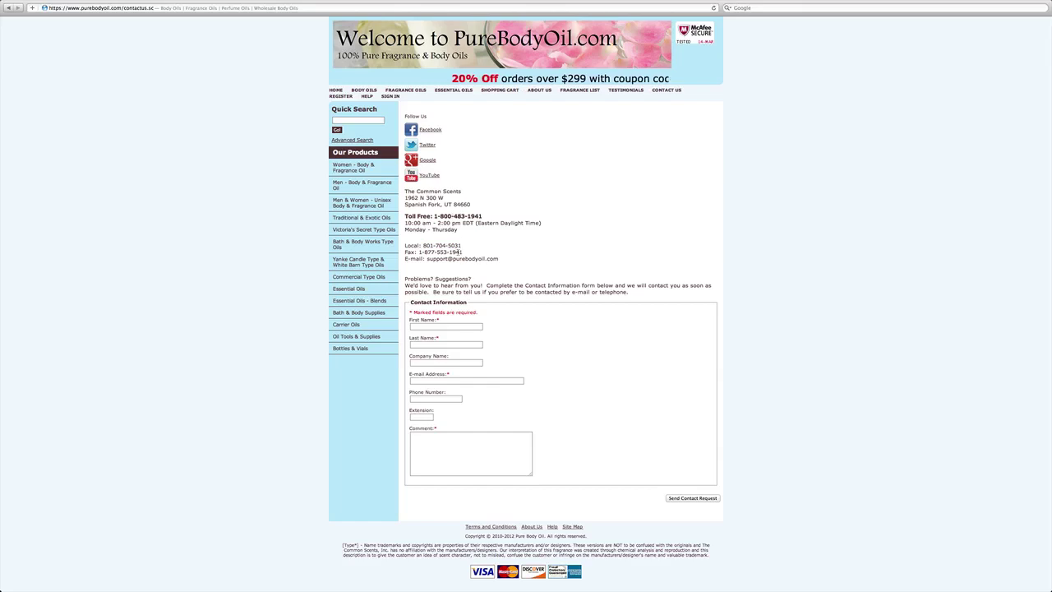
pyautogui.moveTo(462, 252); pyautogui.dragTo(424, 252)
pyautogui.click(483, 258)
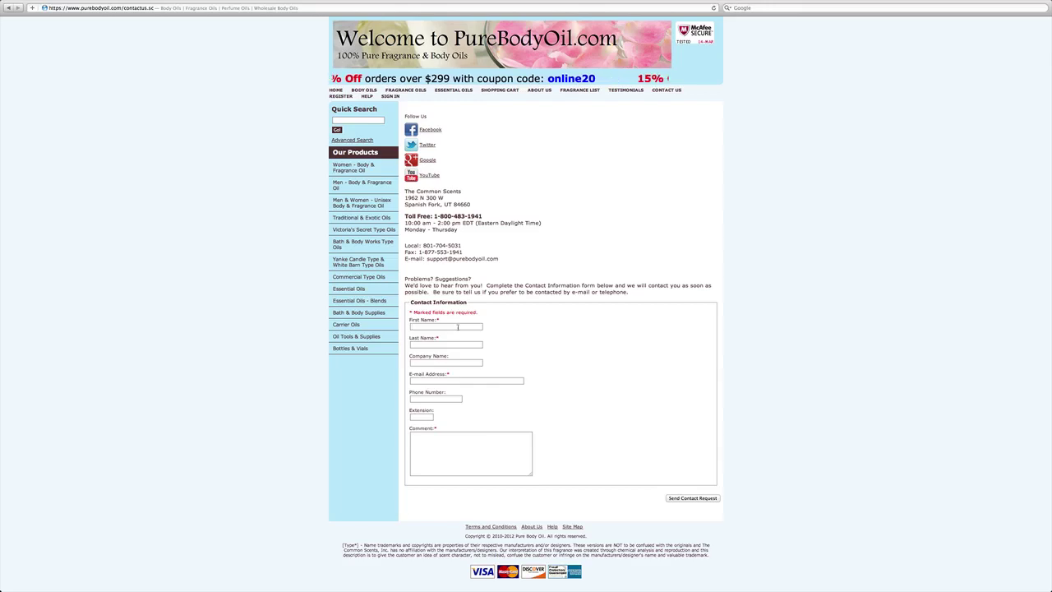
pyautogui.click(457, 326)
pyautogui.write('jon')
pyautogui.write('Doe')
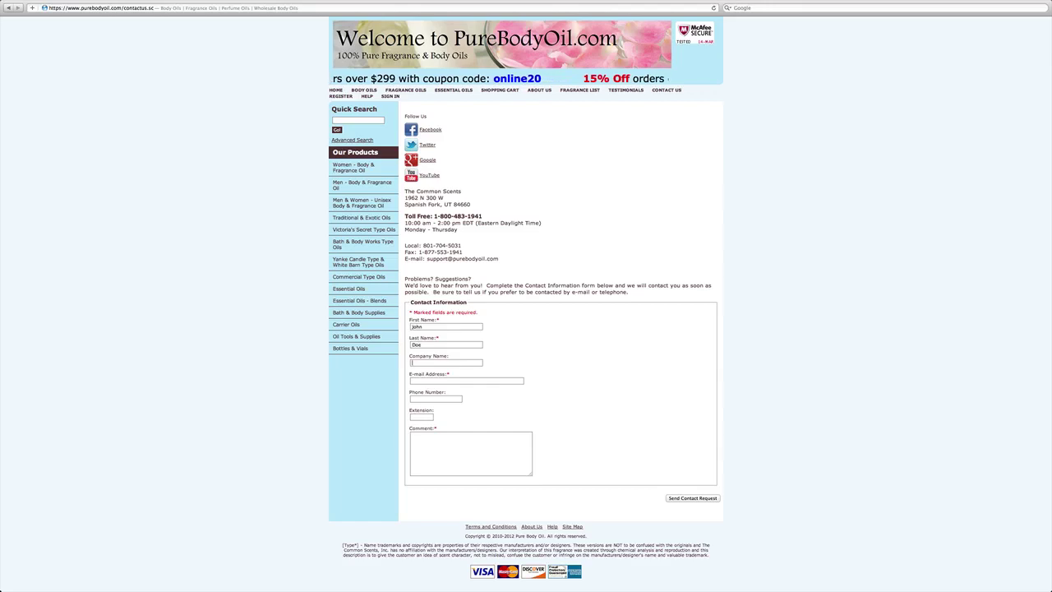
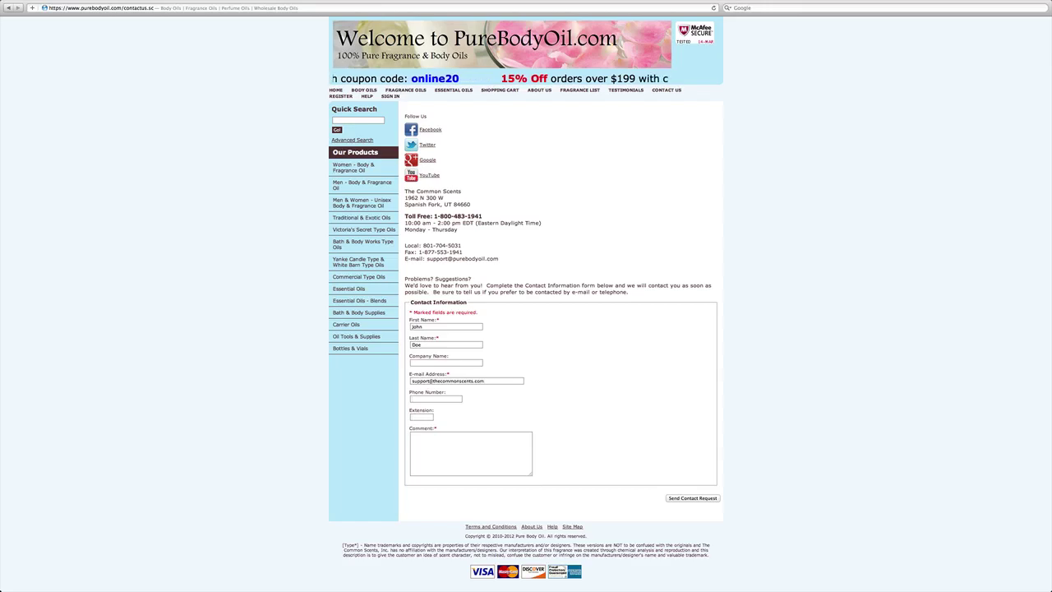
pyautogui.write('Ask')
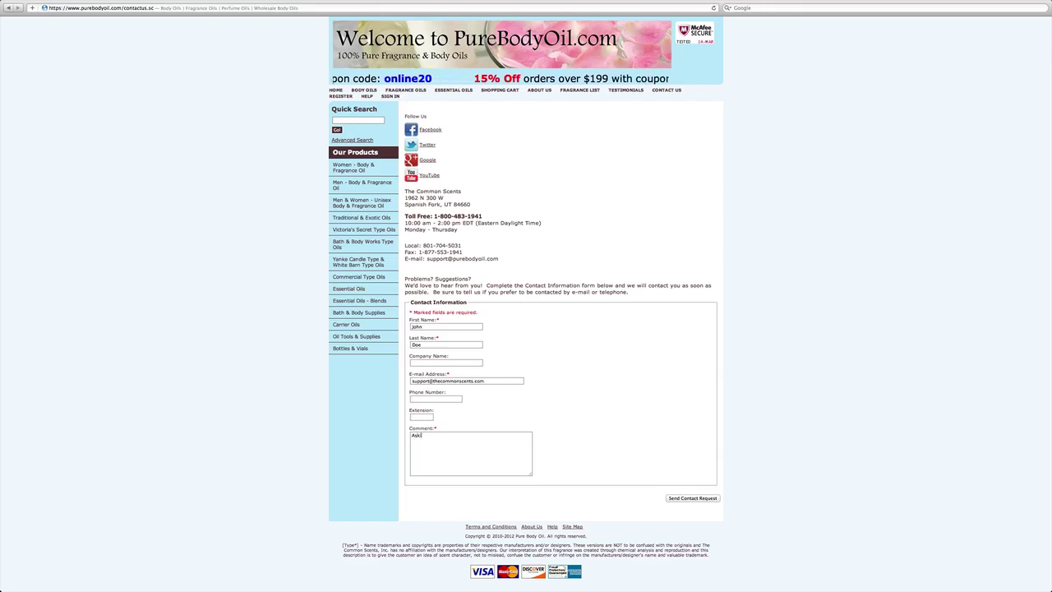
pyautogui.write(' you')
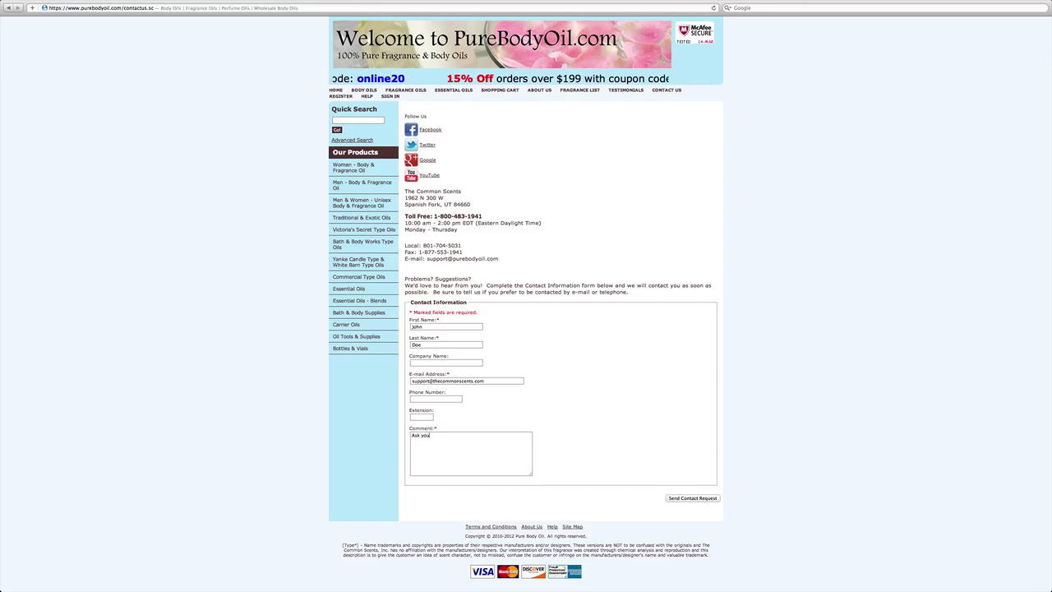
pyautogui.write('r question')
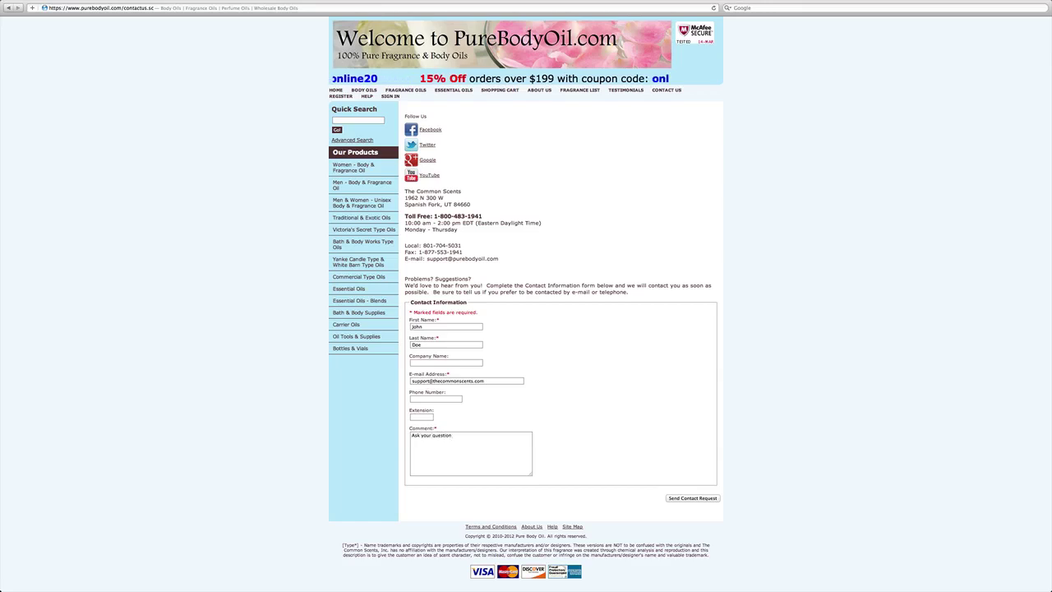
pyautogui.write(' here!')
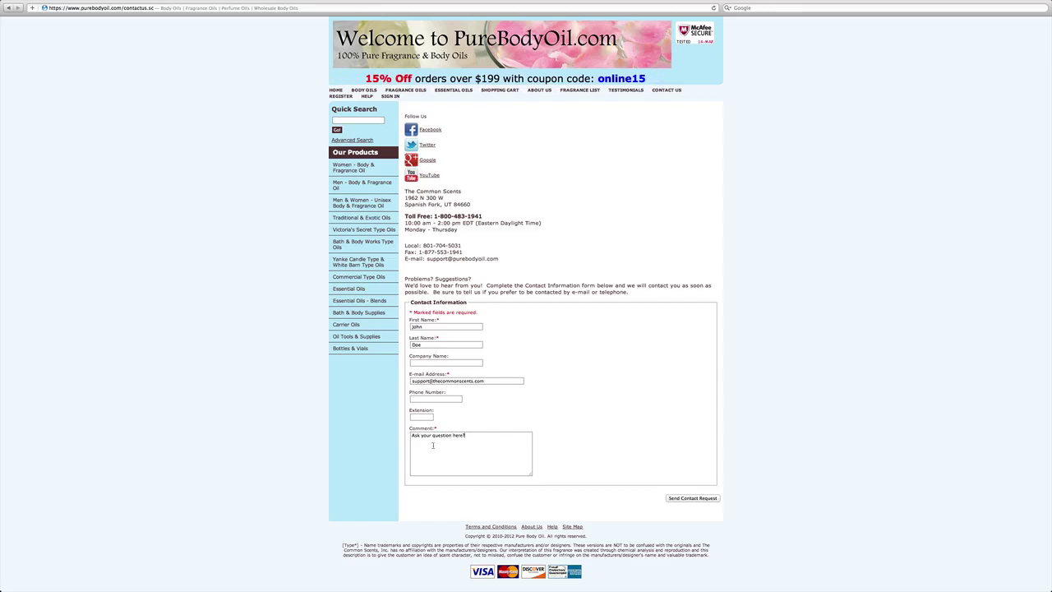
# Submit the completed contact form with Send Contact Request.
pyautogui.click(680, 499)
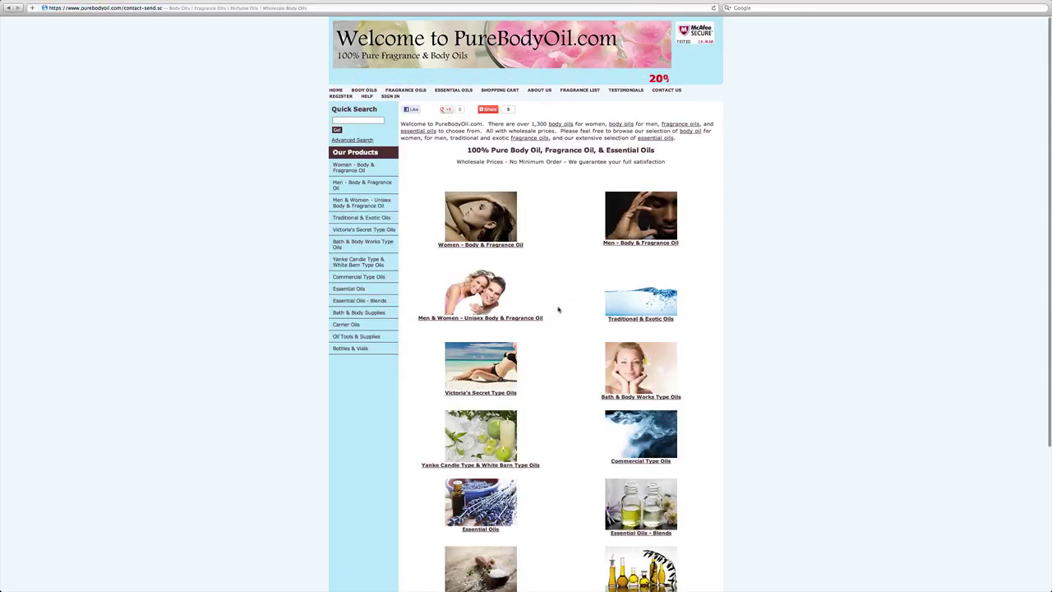